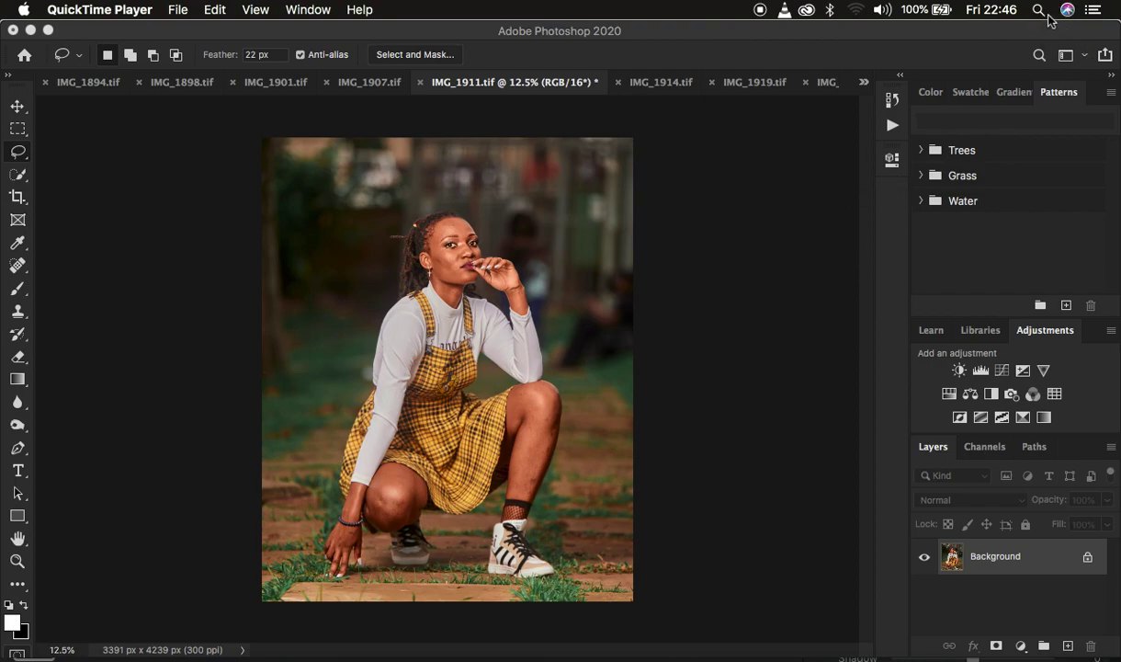
# Run the FS 16 BIT frequency separation action on the IMG_1911.tif photo.
pyautogui.click(891, 127)
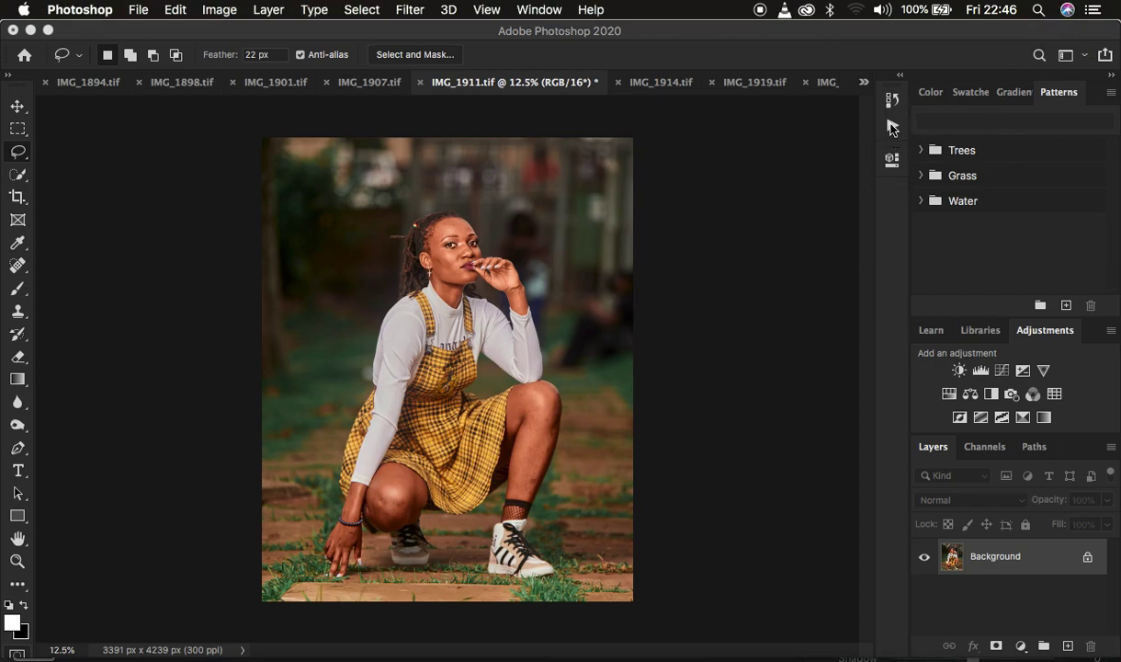
pyautogui.click(891, 127)
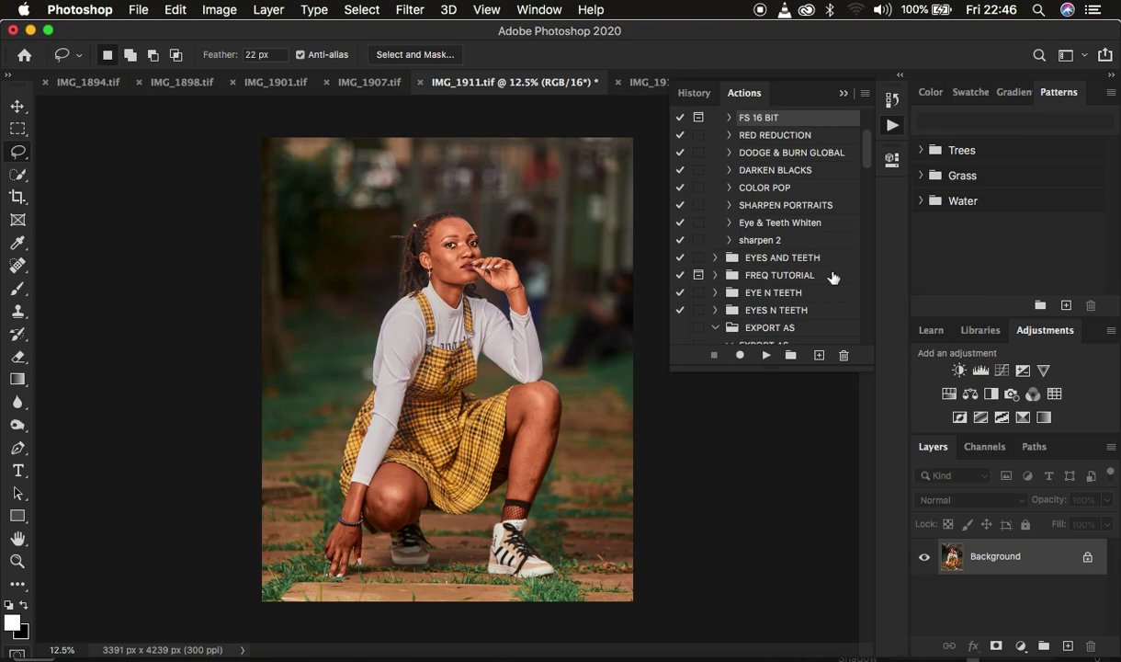
pyautogui.scroll(5, 795, 154)
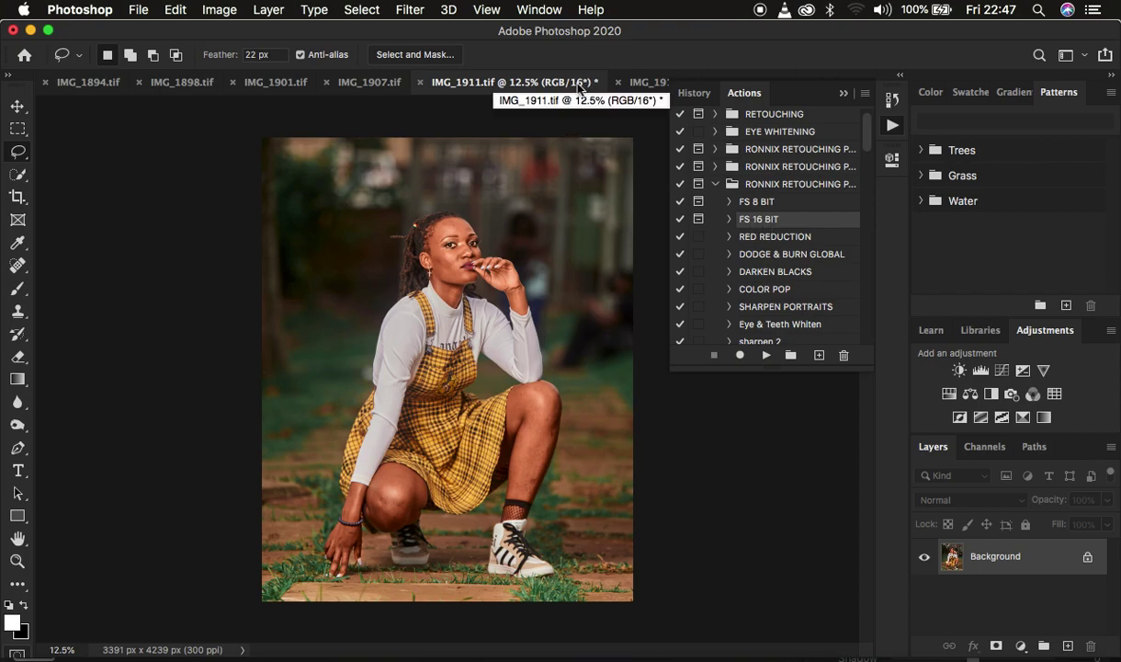
pyautogui.click(765, 360)
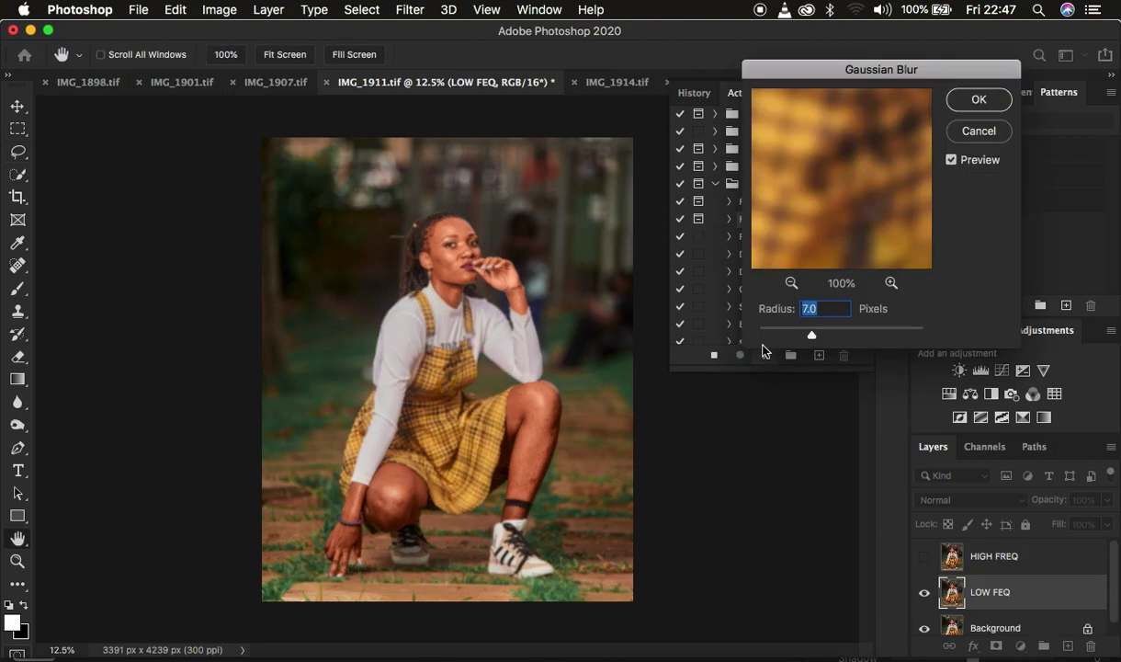
# Apply the Gaussian Blur to the low-frequency layer with a radius of 6.2 pixels, judging the softness on the face.
pyautogui.moveTo(844, 155); pyautogui.dragTo(835, 196)
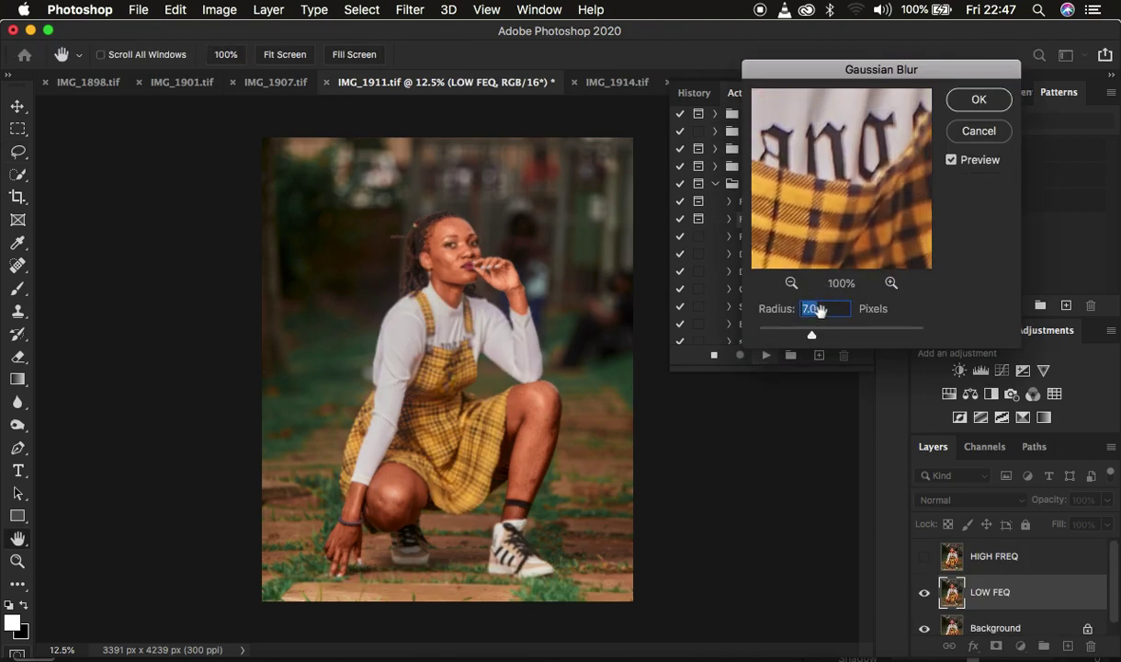
pyautogui.click(790, 284)
pyautogui.click(790, 284)
pyautogui.moveTo(796, 250); pyautogui.dragTo(851, 225)
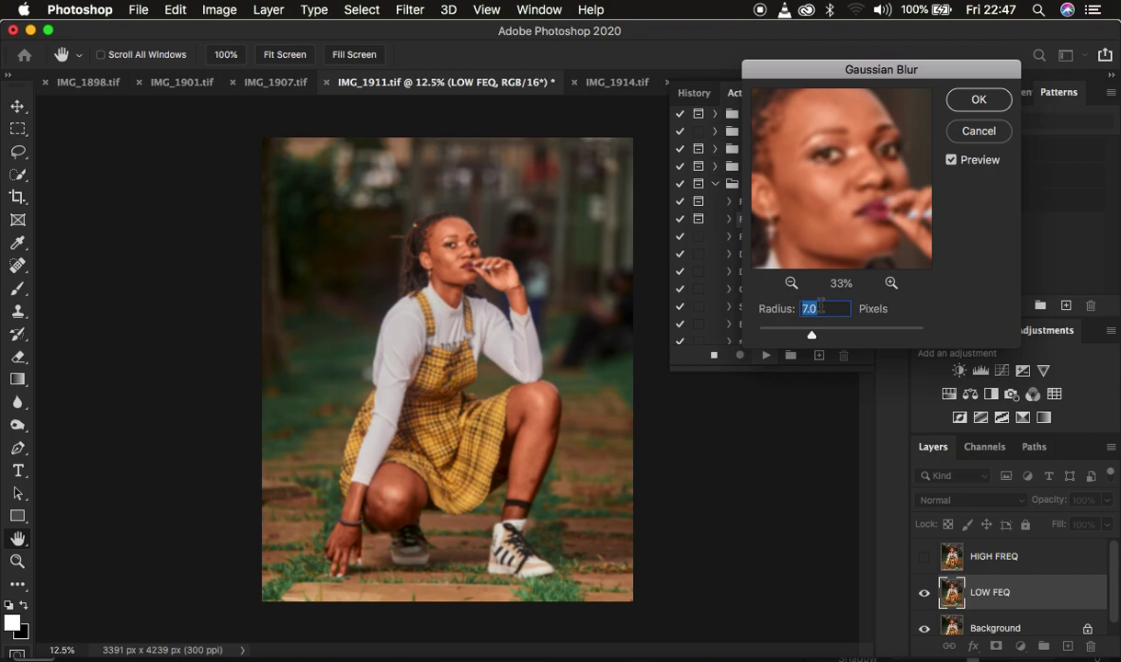
pyautogui.moveTo(811, 336)
pyautogui.mouseDown()
pyautogui.moveTo(824, 337)
pyautogui.moveTo(809, 338)
pyautogui.mouseUp()
pyautogui.click(832, 203)
pyautogui.moveTo(832, 203); pyautogui.dragTo(846, 231)
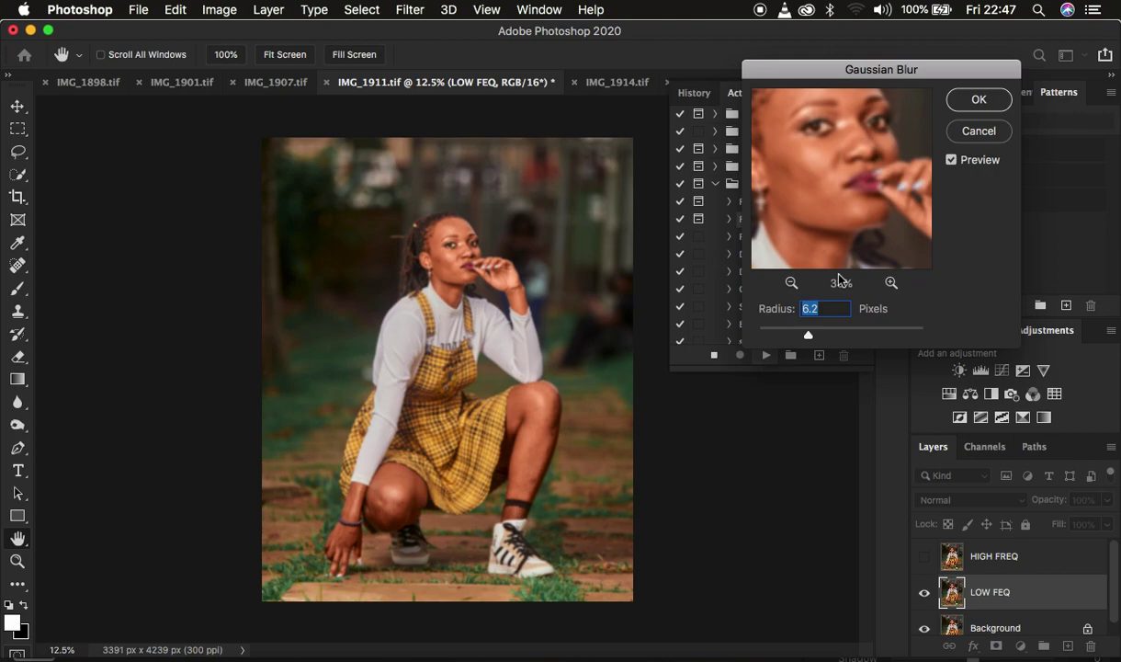
pyautogui.click(969, 101)
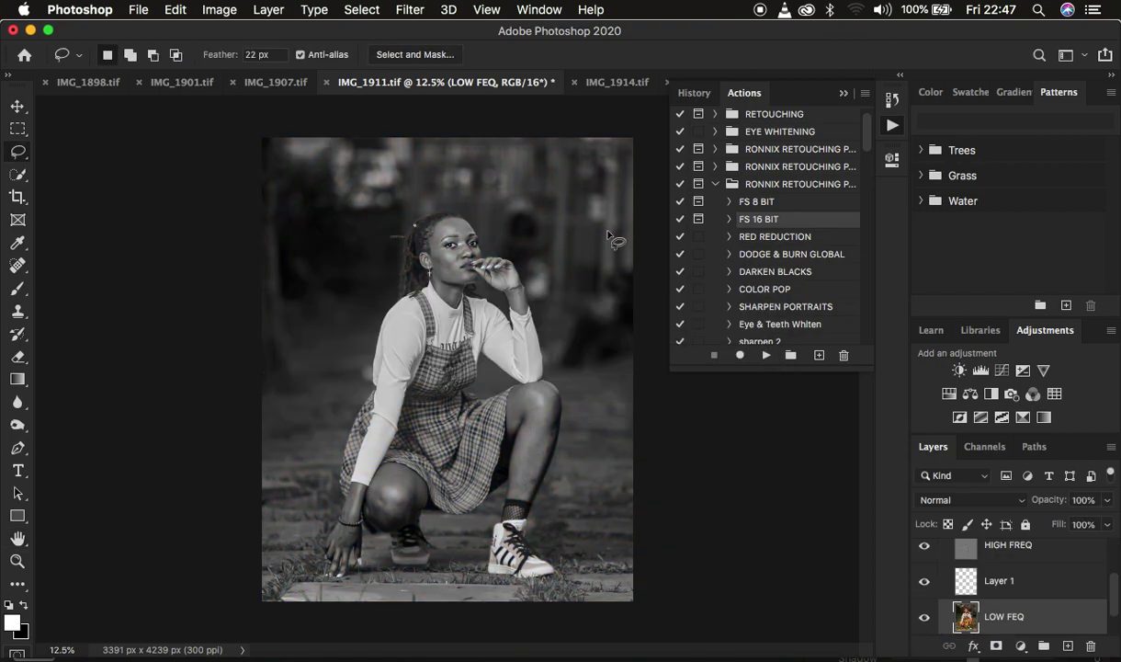
pyautogui.click(843, 94)
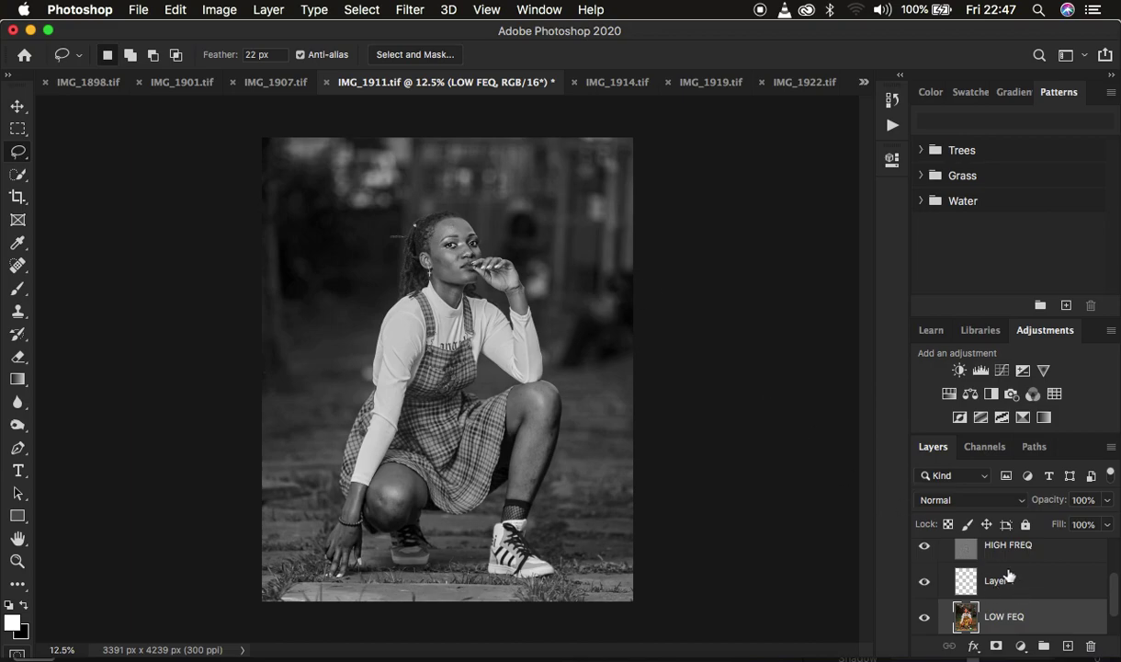
# Hide the Black & White 1 adjustment layer in the FREQ SEP 16 BIT group.
pyautogui.scroll(2, 1036, 570)
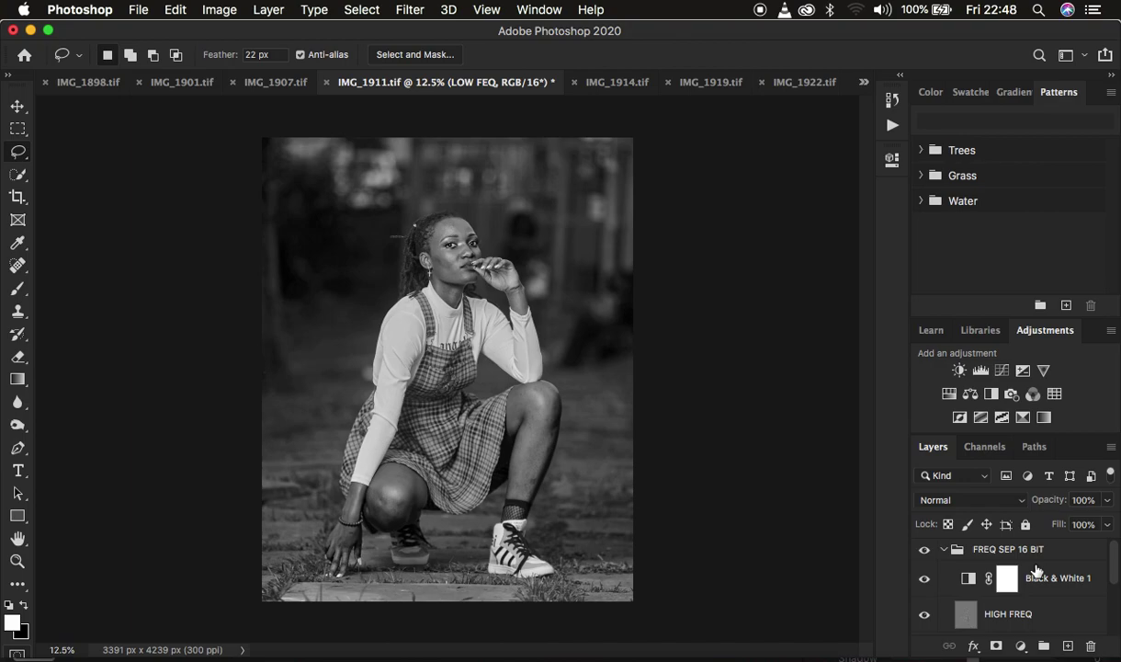
pyautogui.click(925, 578)
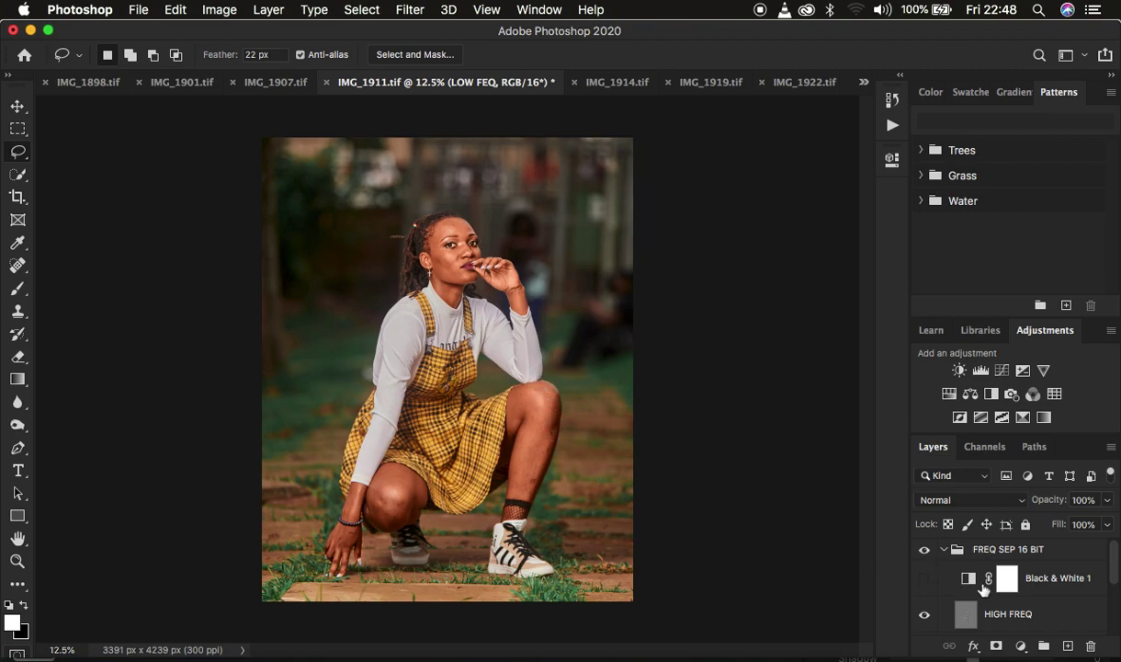
pyautogui.scroll(-3, 1004, 568)
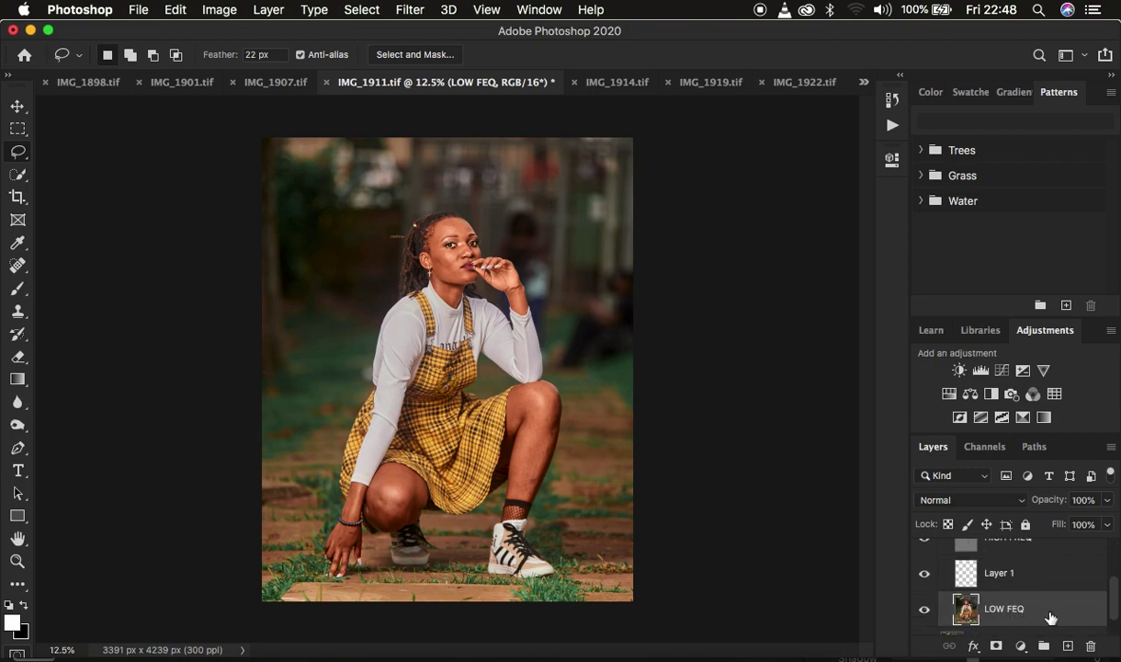
# Switch to the Mixer Brush tool and review its brush tip and brush load options.
pyautogui.click(16, 291)
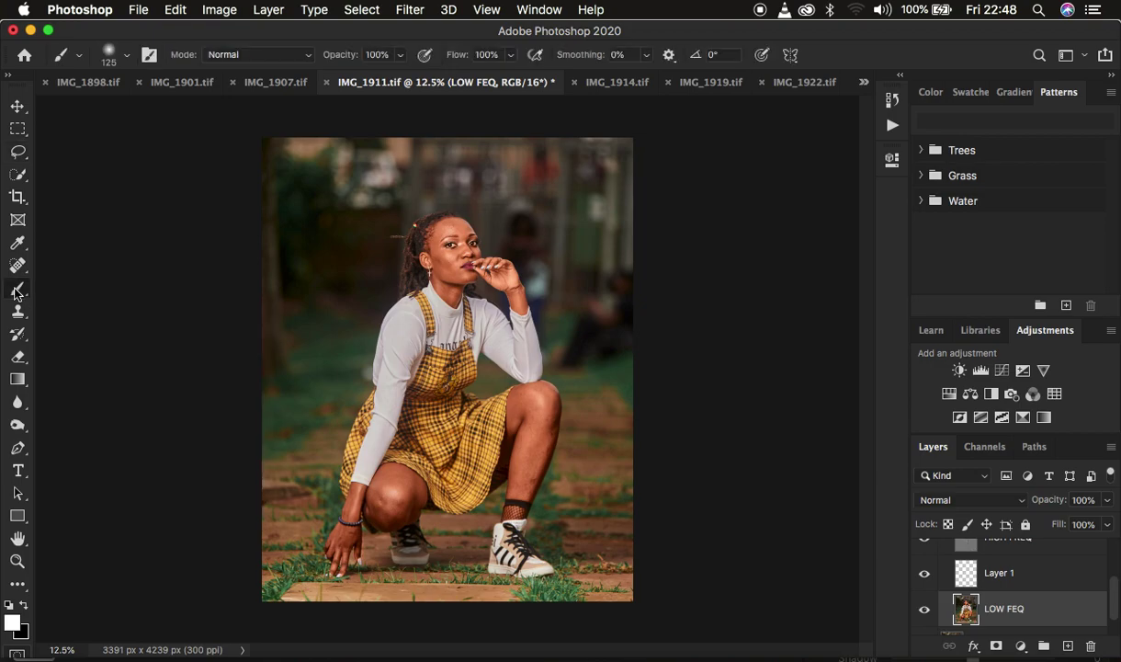
pyautogui.rightClick(17, 291)
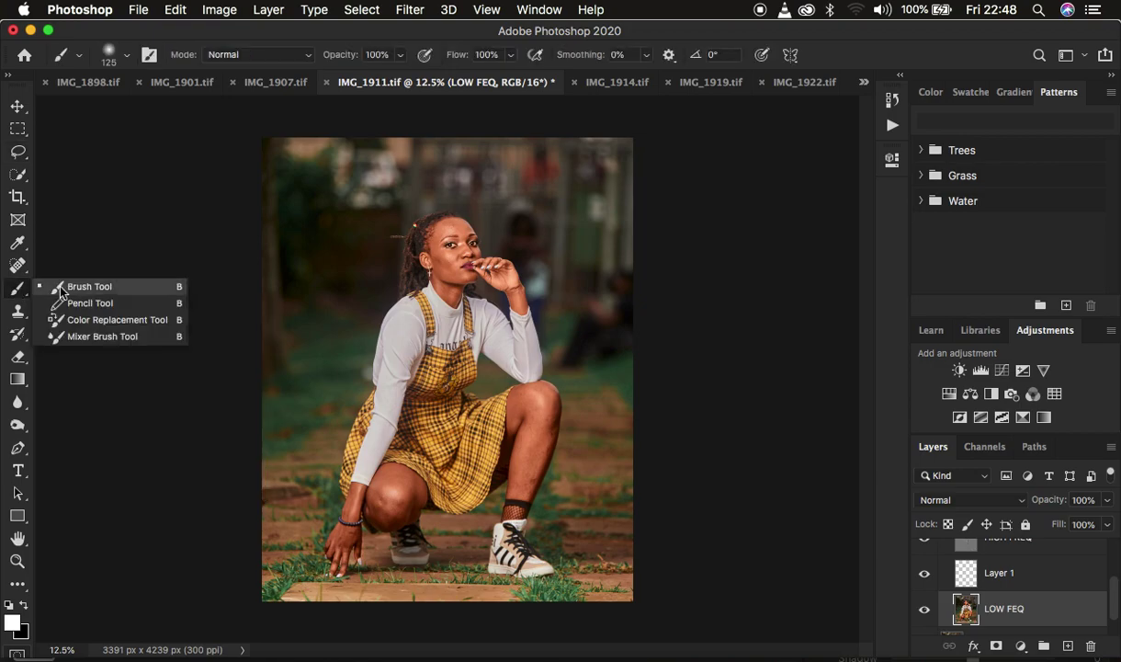
pyautogui.click(90, 336)
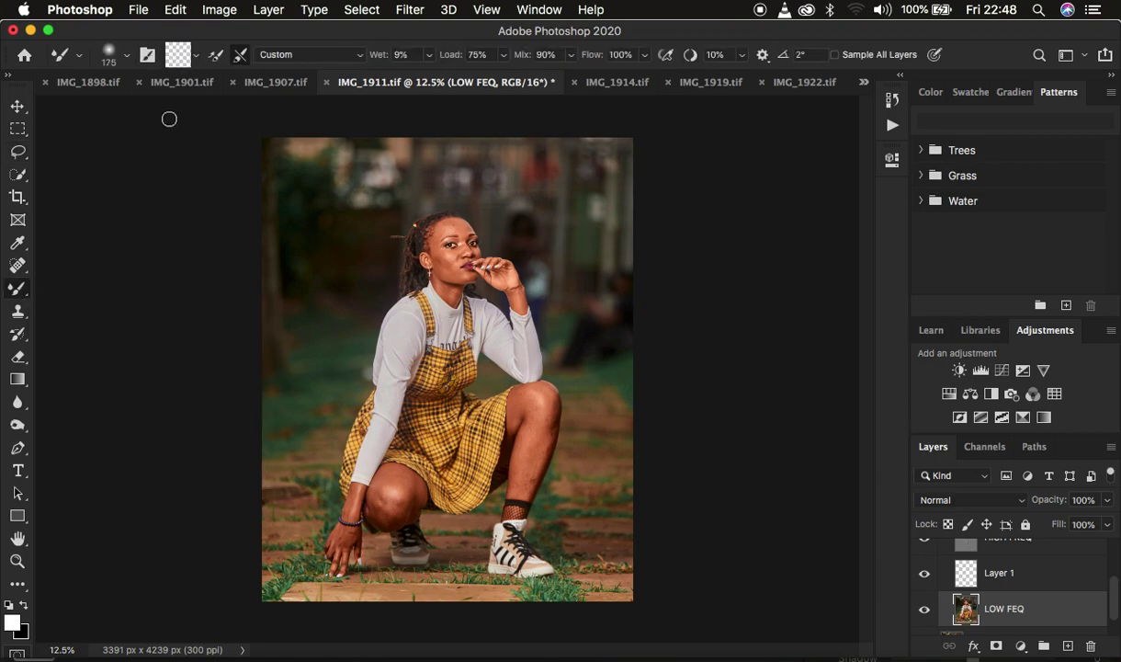
pyautogui.click(126, 61)
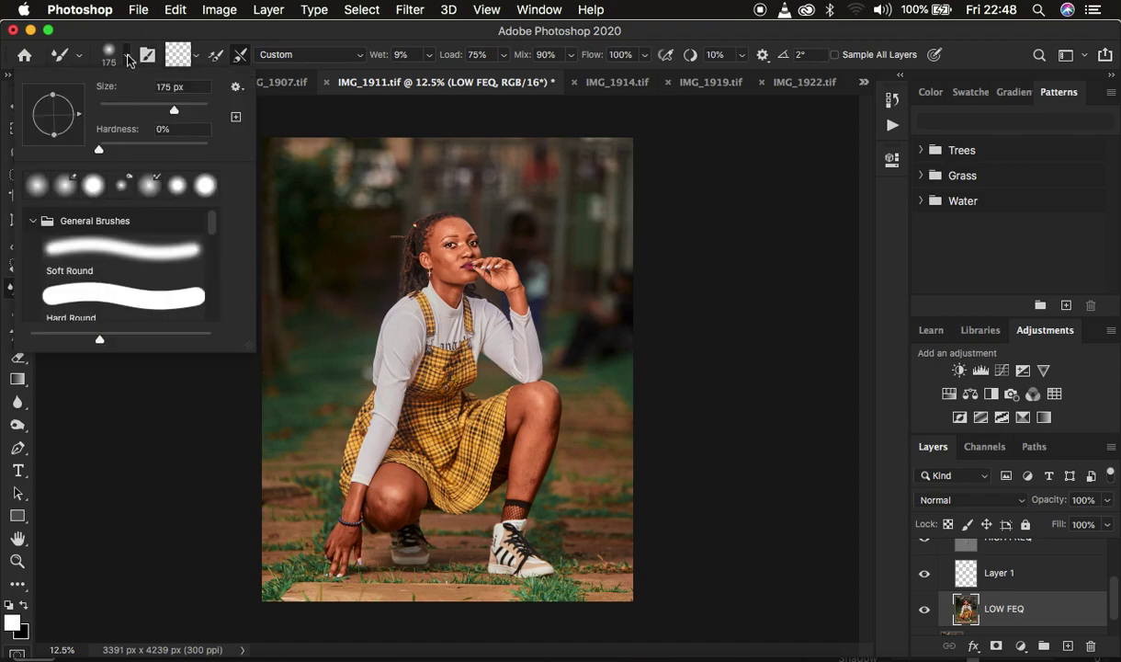
pyautogui.click(129, 61)
pyautogui.click(186, 58)
pyautogui.click(193, 55)
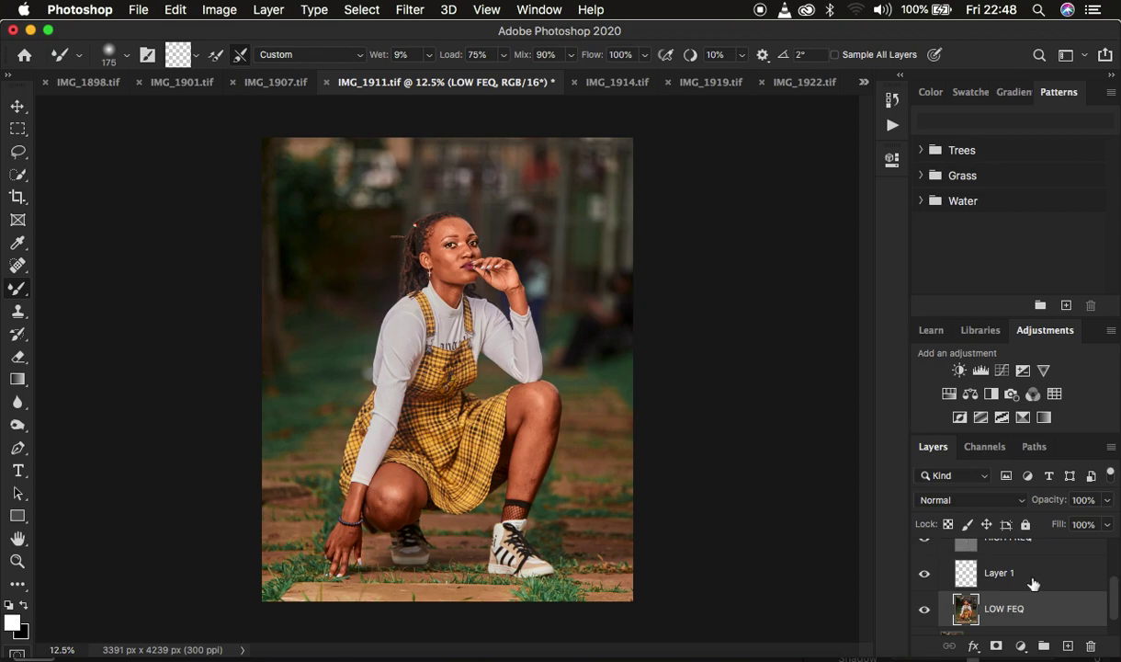
# Turn the Black & White 1 adjustment layer back on and delete it from the FREQ SEP 16 BIT group.
pyautogui.scroll(3, 1029, 579)
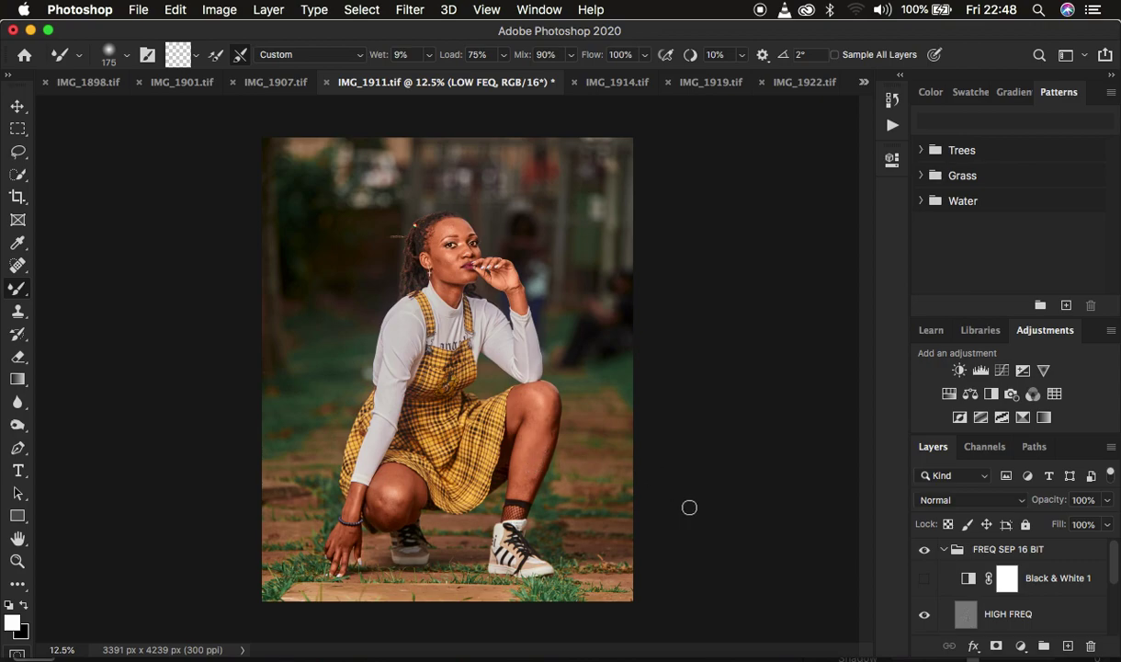
pyautogui.click(924, 578)
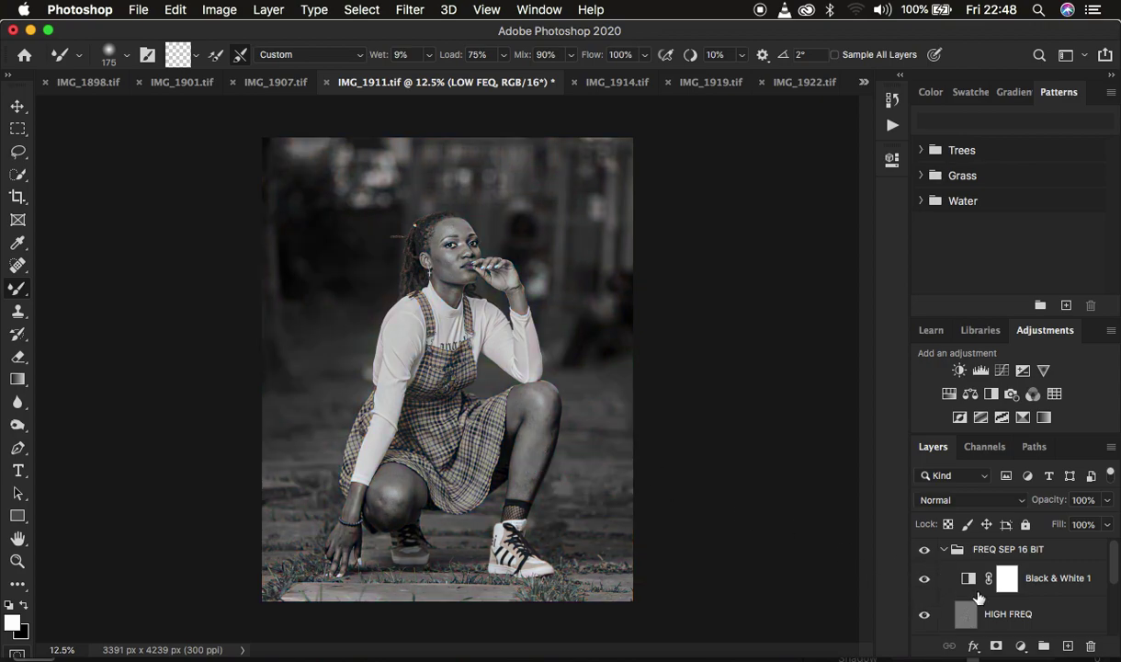
pyautogui.scroll(-4, 946, 583)
pyautogui.scroll(3, 950, 585)
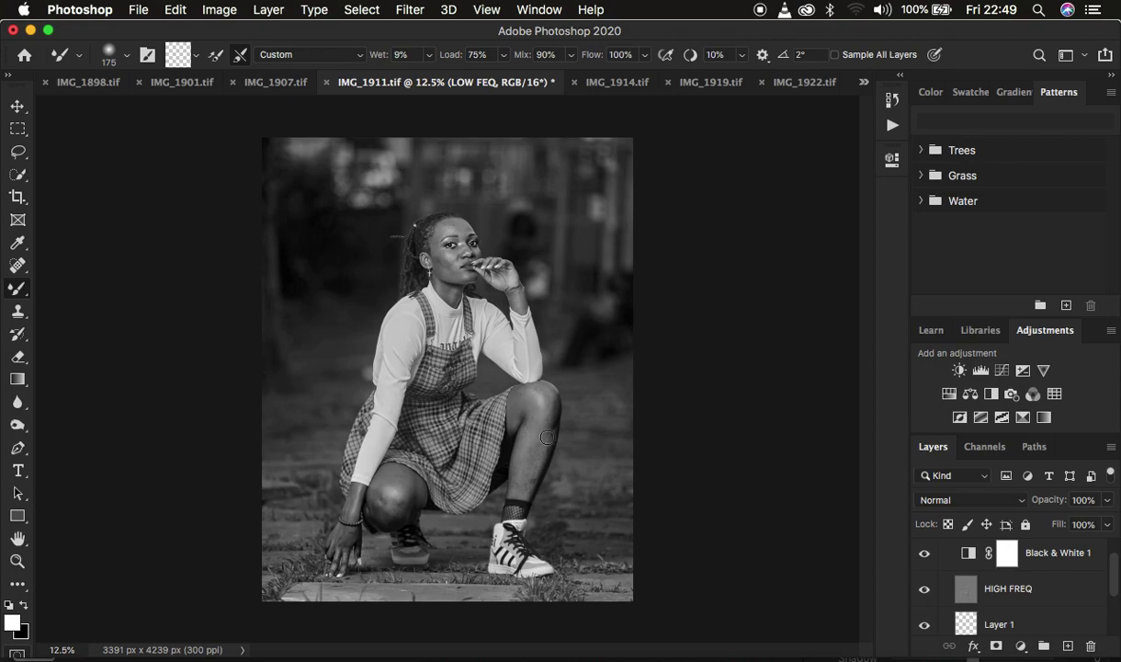
pyautogui.click(1048, 555)
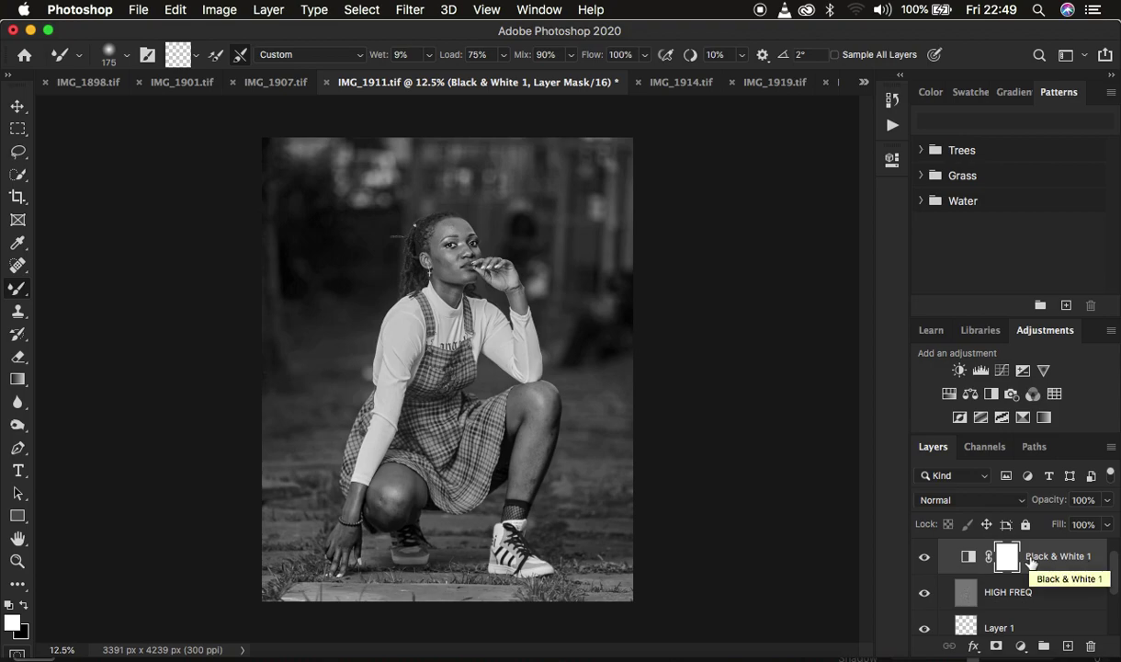
pyautogui.press('Delete')
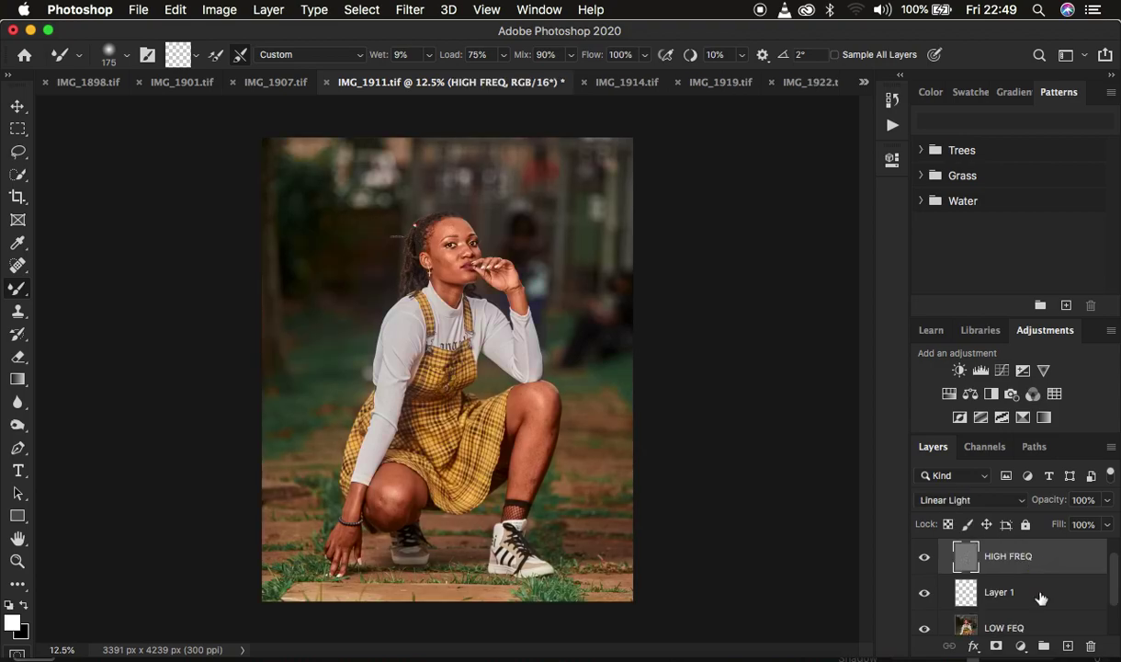
# Make LOW FEQ the active layer and hide the HIGH FREQ layer.
pyautogui.scroll(-2, 1042, 599)
pyautogui.click(1004, 588)
pyautogui.scroll(2, 1051, 586)
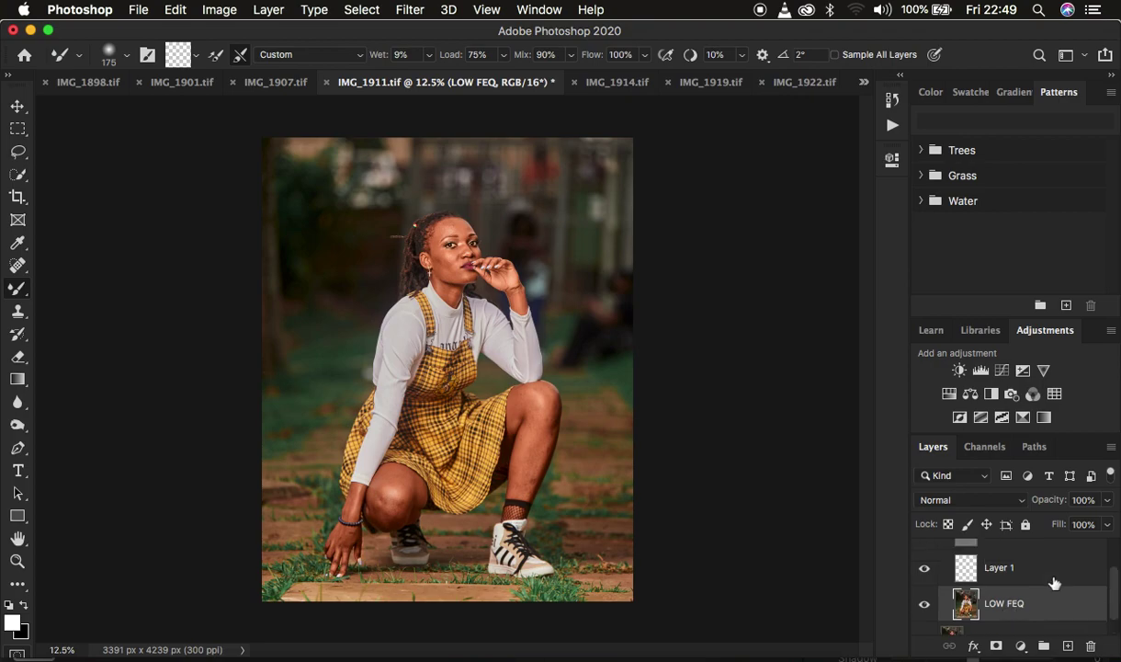
pyautogui.click(926, 579)
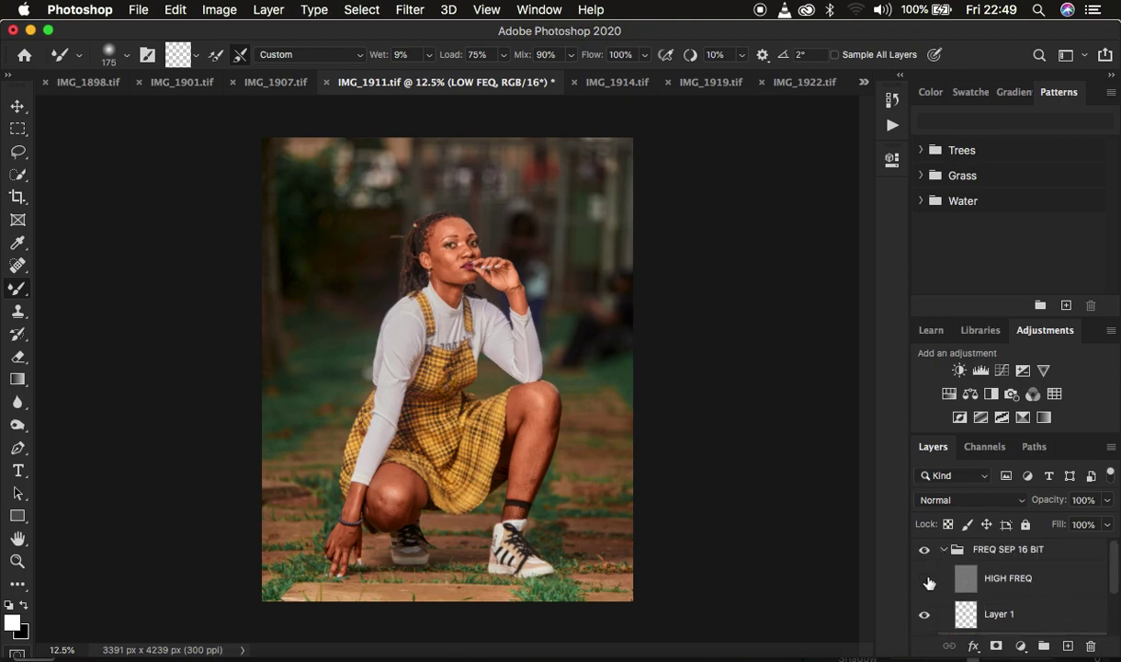
pyautogui.scroll(-2, 1042, 582)
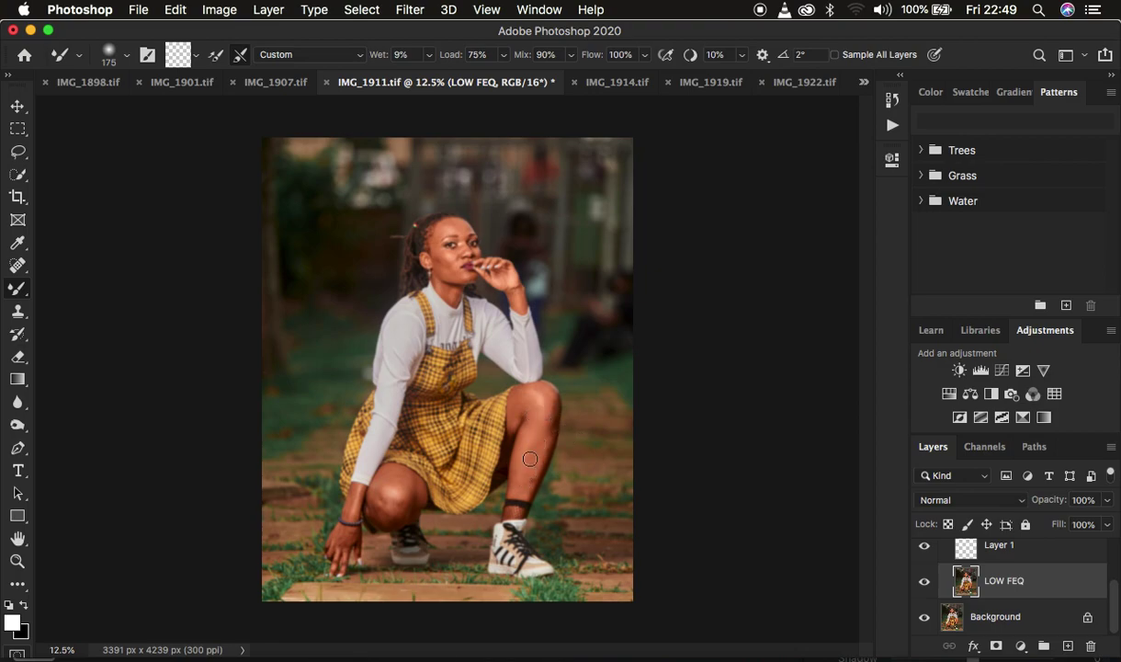
# Smooth the skin tones on both legs of the LOW FEQ layer using the Mixer Brush at 175 px.
pyautogui.press('super+equal')
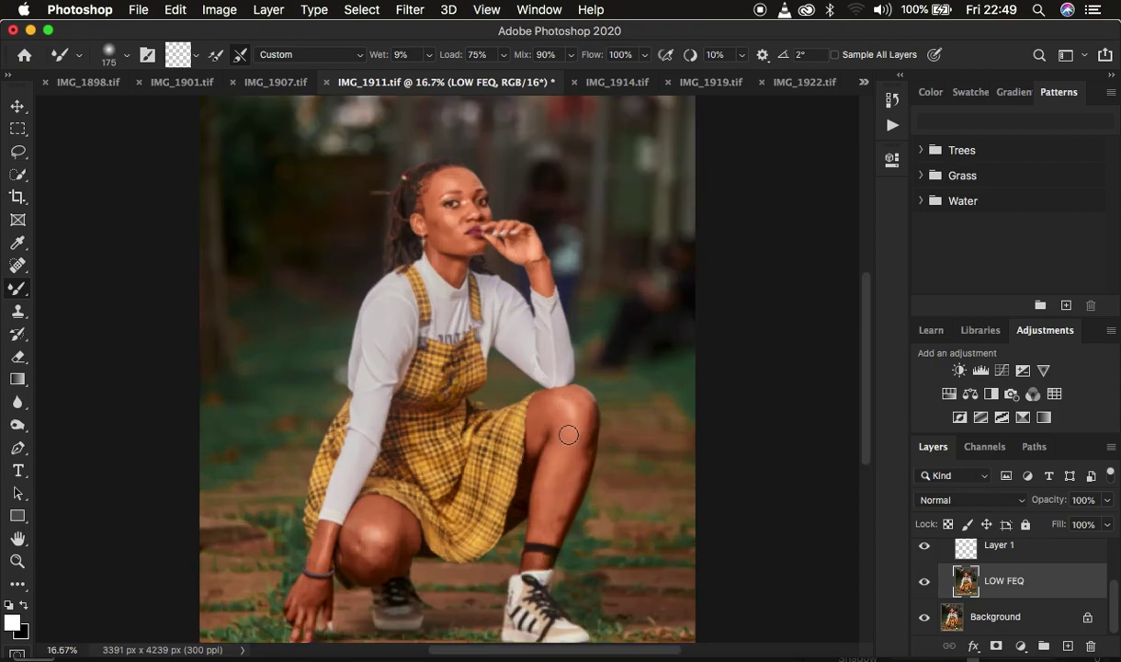
pyautogui.scroll(-2, 573, 461)
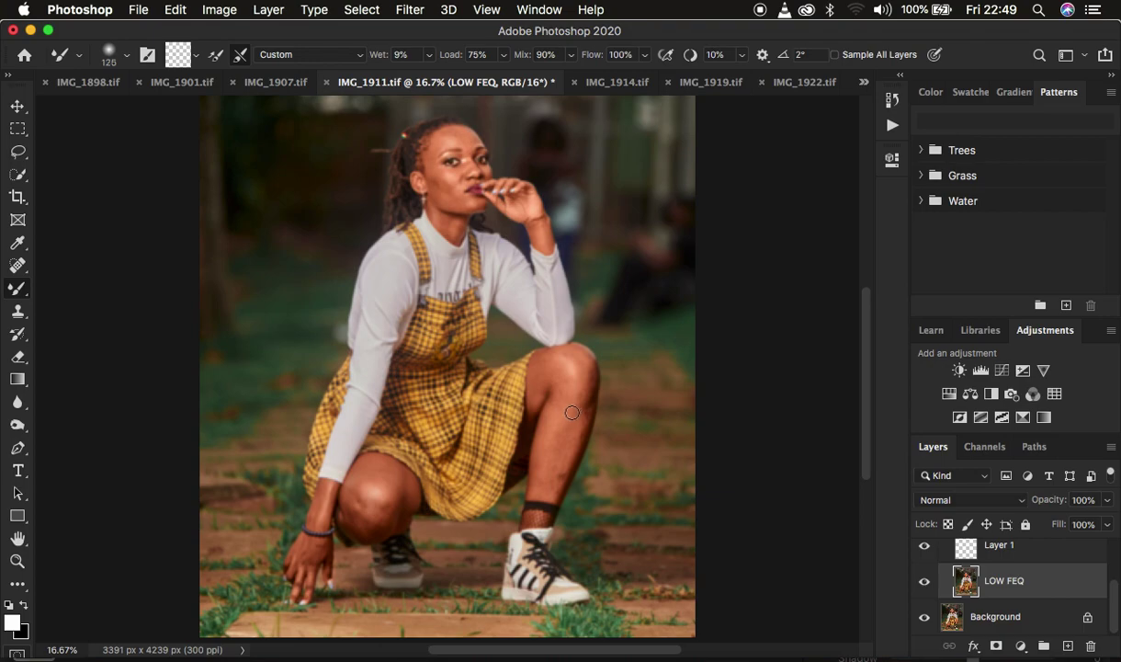
pyautogui.press(']')
pyautogui.press(']')
pyautogui.press(']')
pyautogui.press(']')
pyautogui.press('[')
pyautogui.press('[')
pyautogui.moveTo(573, 407)
pyautogui.mouseDown()
pyautogui.moveTo(560, 473)
pyautogui.moveTo(553, 447)
pyautogui.moveTo(536, 482)
pyautogui.moveTo(550, 441)
pyautogui.moveTo(574, 426)
pyautogui.moveTo(556, 438)
pyautogui.moveTo(530, 400)
pyautogui.moveTo(550, 370)
pyautogui.moveTo(560, 390)
pyautogui.moveTo(588, 360)
pyautogui.moveTo(581, 436)
pyautogui.moveTo(528, 445)
pyautogui.moveTo(551, 452)
pyautogui.moveTo(541, 476)
pyautogui.moveTo(536, 371)
pyautogui.moveTo(550, 366)
pyautogui.moveTo(566, 389)
pyautogui.moveTo(558, 341)
pyautogui.moveTo(586, 365)
pyautogui.moveTo(589, 393)
pyautogui.moveTo(562, 370)
pyautogui.moveTo(572, 421)
pyautogui.moveTo(557, 391)
pyautogui.moveTo(561, 414)
pyautogui.moveTo(531, 419)
pyautogui.moveTo(540, 357)
pyautogui.moveTo(515, 366)
pyautogui.moveTo(524, 348)
pyautogui.moveTo(573, 375)
pyautogui.moveTo(551, 348)
pyautogui.moveTo(583, 377)
pyautogui.moveTo(556, 390)
pyautogui.moveTo(533, 462)
pyautogui.moveTo(556, 467)
pyautogui.moveTo(561, 484)
pyautogui.moveTo(548, 406)
pyautogui.moveTo(570, 412)
pyautogui.moveTo(536, 368)
pyautogui.moveTo(561, 431)
pyautogui.mouseUp()
pyautogui.moveTo(383, 468)
pyautogui.mouseDown()
pyautogui.moveTo(395, 491)
pyautogui.moveTo(368, 468)
pyautogui.moveTo(353, 501)
pyautogui.moveTo(333, 477)
pyautogui.moveTo(384, 493)
pyautogui.moveTo(386, 524)
pyautogui.moveTo(350, 506)
pyautogui.moveTo(370, 528)
pyautogui.moveTo(370, 514)
pyautogui.moveTo(359, 514)
pyautogui.moveTo(381, 478)
pyautogui.moveTo(380, 518)
pyautogui.moveTo(366, 526)
pyautogui.moveTo(376, 530)
pyautogui.moveTo(345, 501)
pyautogui.moveTo(356, 508)
pyautogui.moveTo(354, 452)
pyautogui.moveTo(395, 471)
pyautogui.moveTo(387, 521)
pyautogui.moveTo(353, 502)
pyautogui.moveTo(366, 475)
pyautogui.moveTo(438, 479)
pyautogui.mouseUp()
# Show the HIGH FREQ layer and toggle the FREQ SEP 16 BIT group to compare the skin before and after smoothing.
pyautogui.scroll(2, 966, 576)
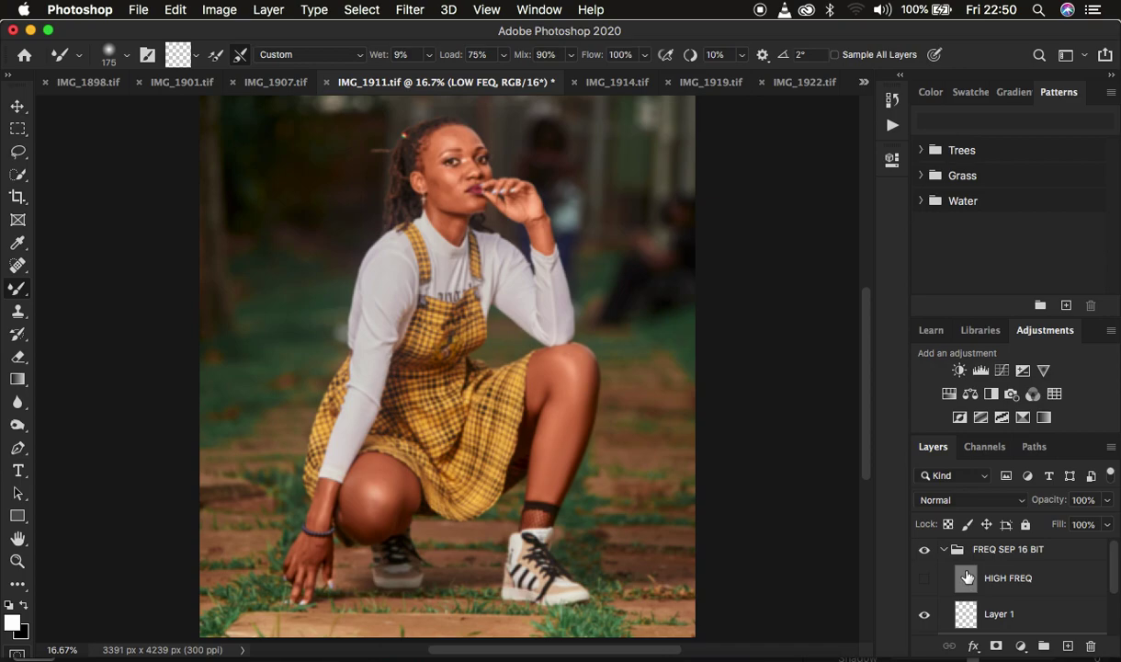
pyautogui.click(925, 550)
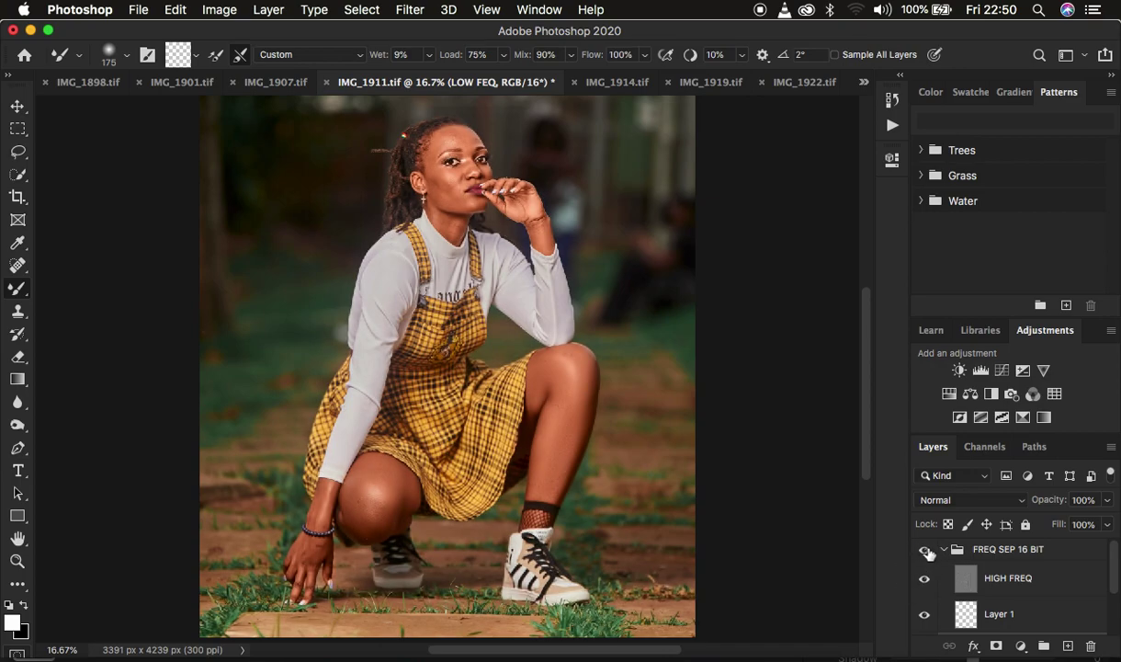
pyautogui.click(925, 550)
pyautogui.click(925, 549)
pyautogui.click(925, 549)
pyautogui.click(925, 550)
pyautogui.scroll(-2, 1032, 576)
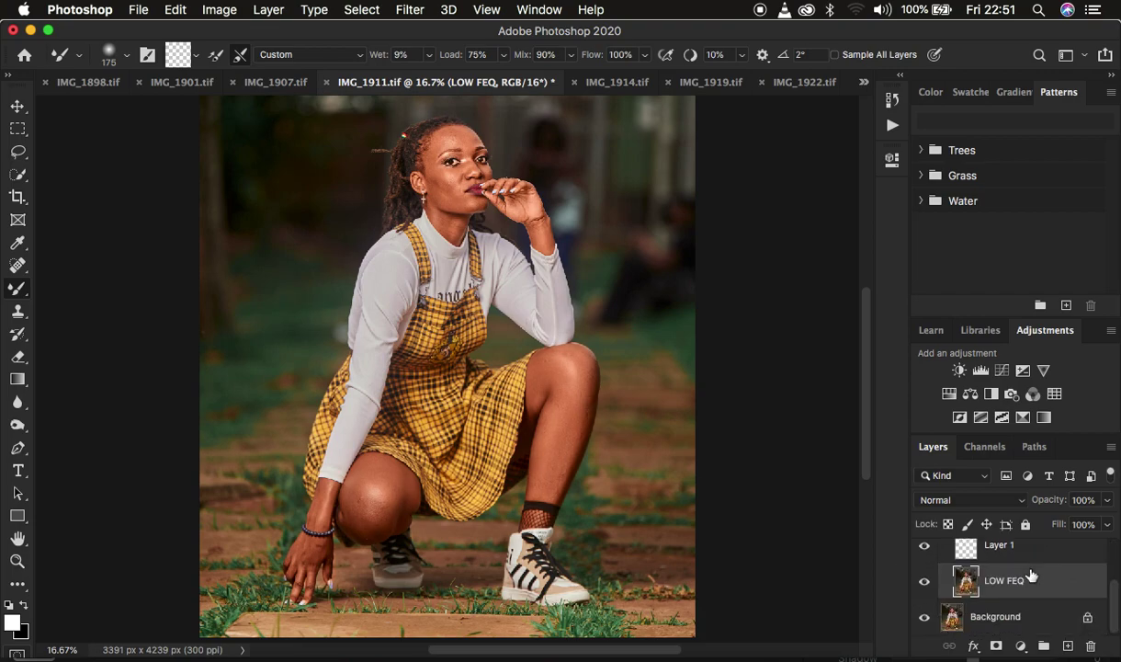
# Hide HIGH FREQ and blend the skin on the wrists, raised leg and face of LOW FEQ with the Mixer Brush, reducing it from 150 to 90 px.
pyautogui.scroll(2, 1029, 575)
pyautogui.click(928, 558)
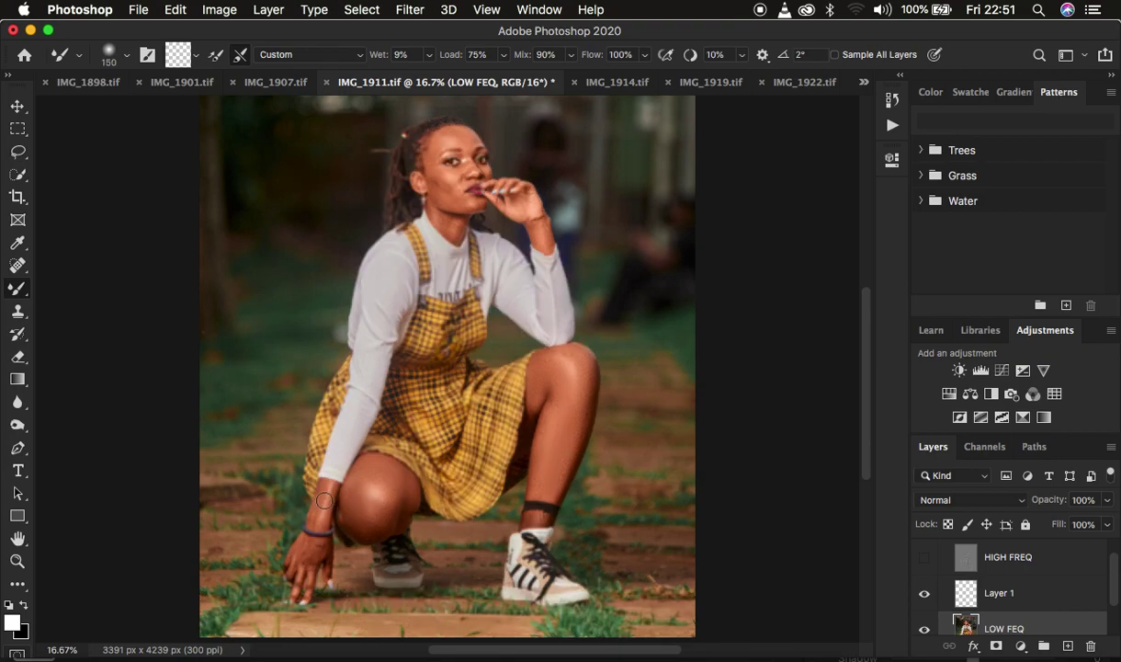
pyautogui.moveTo(324, 500)
pyautogui.mouseDown()
pyautogui.moveTo(305, 555)
pyautogui.moveTo(317, 554)
pyautogui.moveTo(302, 555)
pyautogui.moveTo(319, 551)
pyautogui.moveTo(308, 542)
pyautogui.moveTo(297, 554)
pyautogui.moveTo(310, 584)
pyautogui.moveTo(304, 568)
pyautogui.moveTo(301, 590)
pyautogui.moveTo(327, 553)
pyautogui.moveTo(322, 516)
pyautogui.mouseUp()
pyautogui.moveTo(536, 233)
pyautogui.mouseDown()
pyautogui.moveTo(539, 224)
pyautogui.moveTo(540, 238)
pyautogui.mouseUp()
pyautogui.moveTo(540, 429)
pyautogui.mouseDown()
pyautogui.moveTo(546, 476)
pyautogui.moveTo(548, 399)
pyautogui.moveTo(533, 389)
pyautogui.mouseUp()
pyautogui.moveTo(455, 201)
pyautogui.mouseDown()
pyautogui.moveTo(428, 183)
pyautogui.moveTo(452, 195)
pyautogui.moveTo(428, 156)
pyautogui.moveTo(460, 129)
pyautogui.moveTo(475, 144)
pyautogui.moveTo(445, 132)
pyautogui.moveTo(458, 133)
pyautogui.moveTo(434, 143)
pyautogui.moveTo(468, 139)
pyautogui.moveTo(431, 147)
pyautogui.moveTo(444, 203)
pyautogui.moveTo(435, 197)
pyautogui.moveTo(450, 194)
pyautogui.moveTo(430, 161)
pyautogui.moveTo(433, 190)
pyautogui.moveTo(467, 204)
pyautogui.moveTo(437, 188)
pyautogui.moveTo(430, 225)
pyautogui.moveTo(453, 222)
pyautogui.moveTo(447, 232)
pyautogui.moveTo(448, 217)
pyautogui.moveTo(425, 201)
pyautogui.moveTo(433, 187)
pyautogui.moveTo(454, 195)
pyautogui.moveTo(428, 187)
pyautogui.moveTo(432, 169)
pyautogui.moveTo(442, 173)
pyautogui.moveTo(409, 147)
pyautogui.moveTo(431, 164)
pyautogui.moveTo(465, 160)
pyautogui.moveTo(461, 132)
pyautogui.moveTo(443, 126)
pyautogui.moveTo(439, 138)
pyautogui.moveTo(483, 174)
pyautogui.moveTo(456, 188)
pyautogui.moveTo(451, 171)
pyautogui.moveTo(463, 159)
pyautogui.moveTo(516, 185)
pyautogui.moveTo(501, 205)
pyautogui.moveTo(448, 205)
pyautogui.moveTo(430, 185)
pyautogui.moveTo(430, 160)
pyautogui.moveTo(445, 222)
pyautogui.moveTo(458, 225)
pyautogui.moveTo(436, 221)
pyautogui.moveTo(412, 195)
pyautogui.moveTo(413, 145)
pyautogui.moveTo(460, 129)
pyautogui.mouseUp()
pyautogui.moveTo(554, 356)
pyautogui.mouseDown()
pyautogui.moveTo(575, 353)
pyautogui.moveTo(540, 356)
pyautogui.moveTo(517, 342)
pyautogui.mouseUp()
# Restore the HIGH FREQ layer's visibility and toggle the FREQ SEP 16 BIT group to check the overall retouch.
pyautogui.click(926, 557)
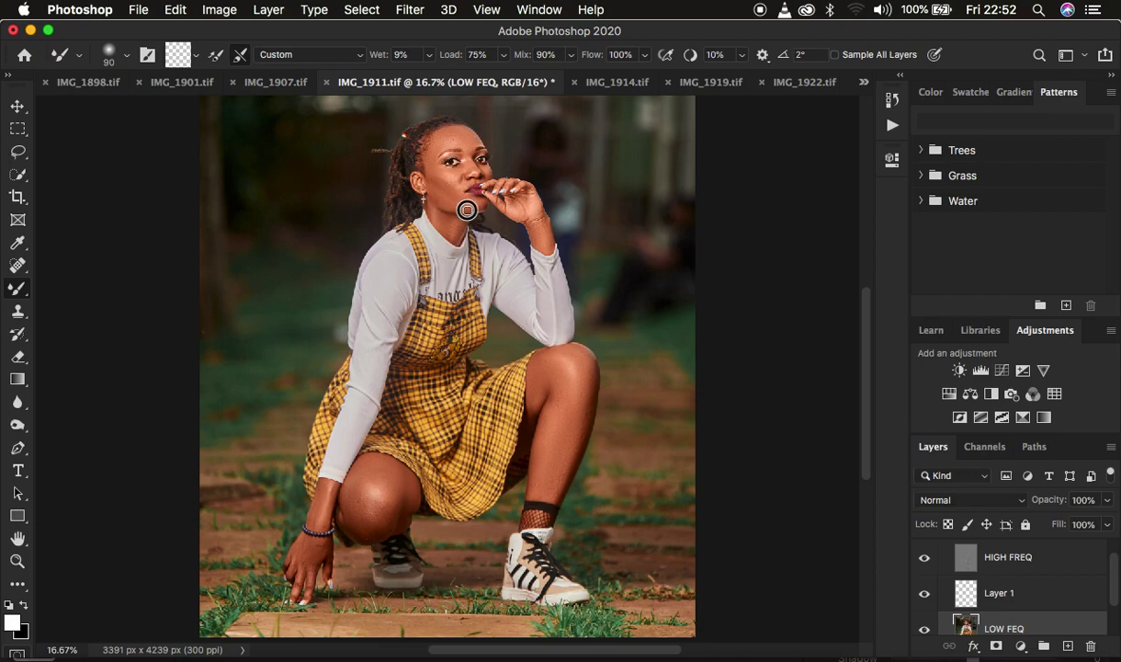
pyautogui.scroll(1, 988, 588)
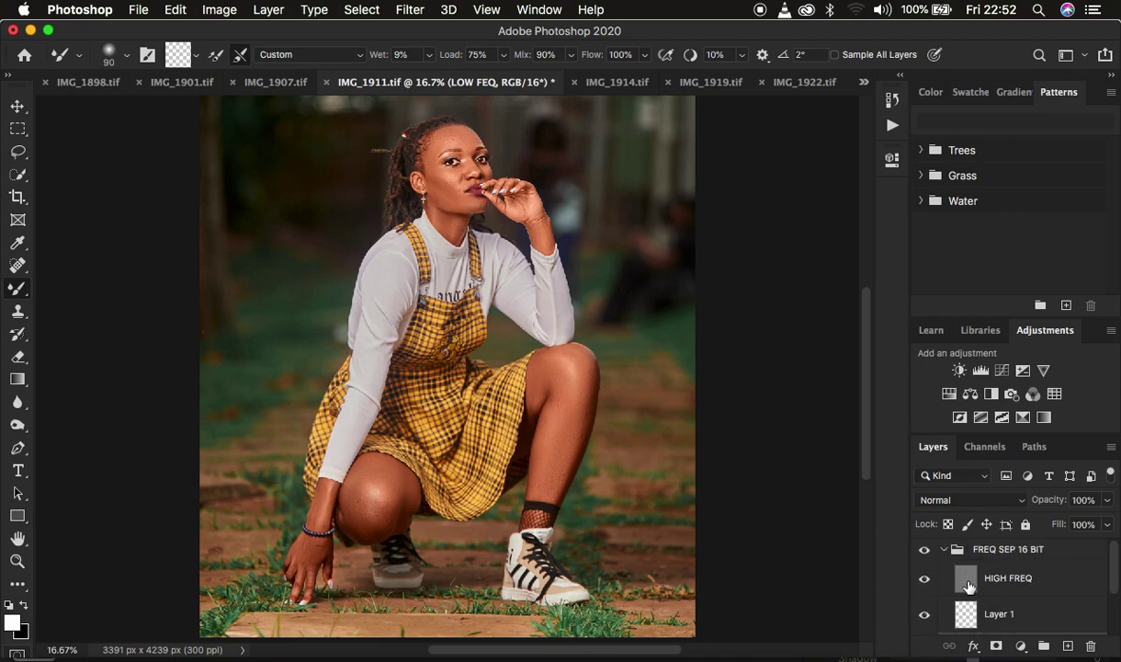
pyautogui.click(925, 549)
pyautogui.click(925, 550)
pyautogui.click(925, 550)
pyautogui.press('super+minus')
pyautogui.press('super+minus')
pyautogui.press('super+minus')
pyautogui.press('super+equal')
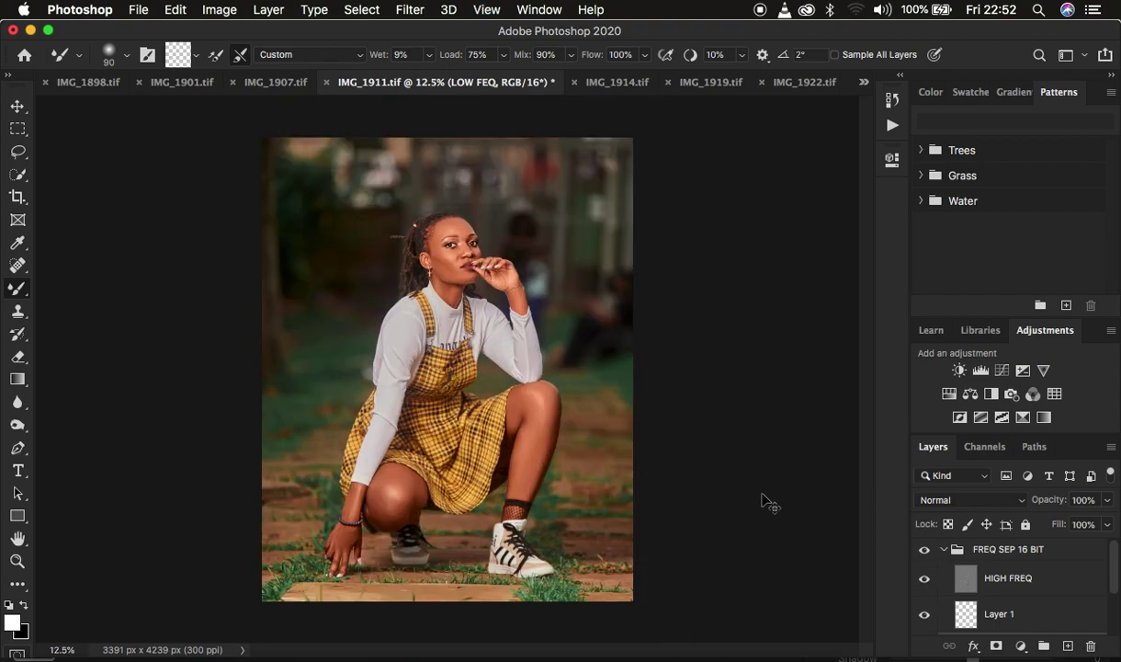
pyautogui.press('super+equal')
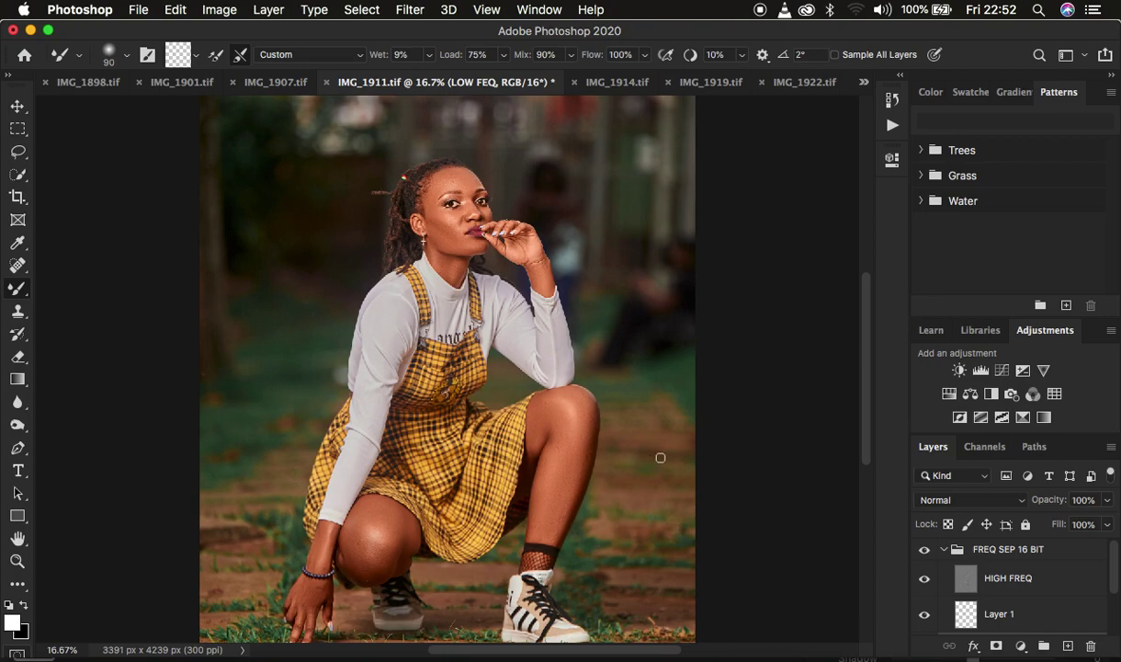
# Set up the Clone Stamp on the HIGH FREQ layer, reviewing its brush settings and sampling from Current Layer.
pyautogui.click(992, 579)
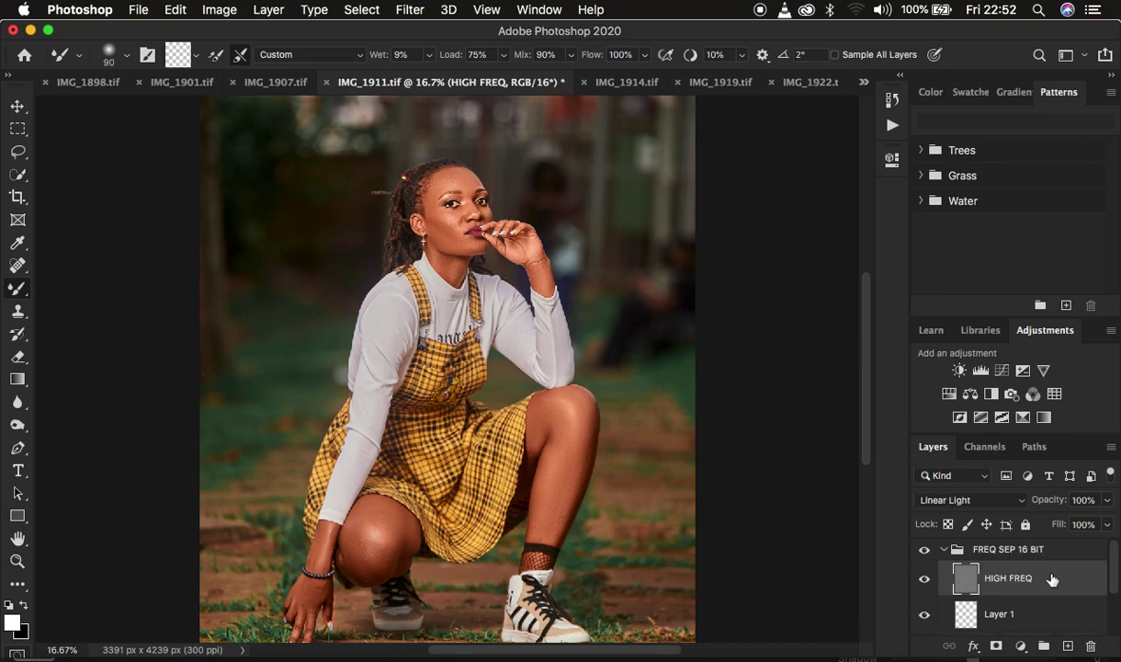
pyautogui.click(19, 312)
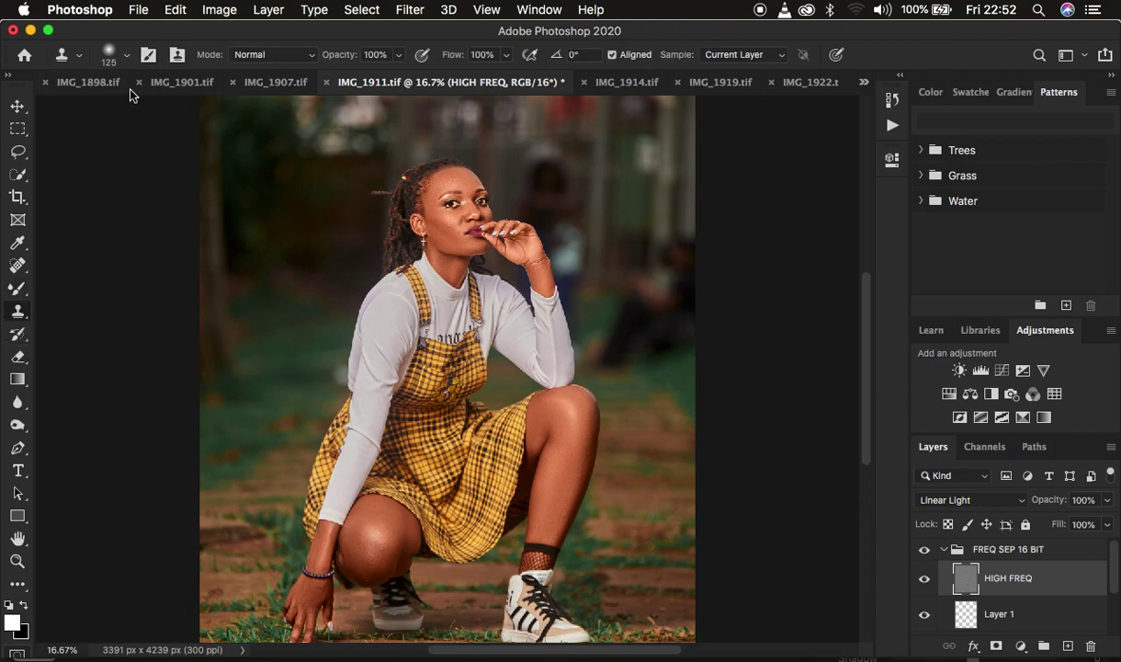
pyautogui.click(127, 57)
pyautogui.click(146, 144)
pyautogui.moveTo(145, 149); pyautogui.dragTo(145, 148)
pyautogui.click(127, 57)
pyautogui.click(722, 56)
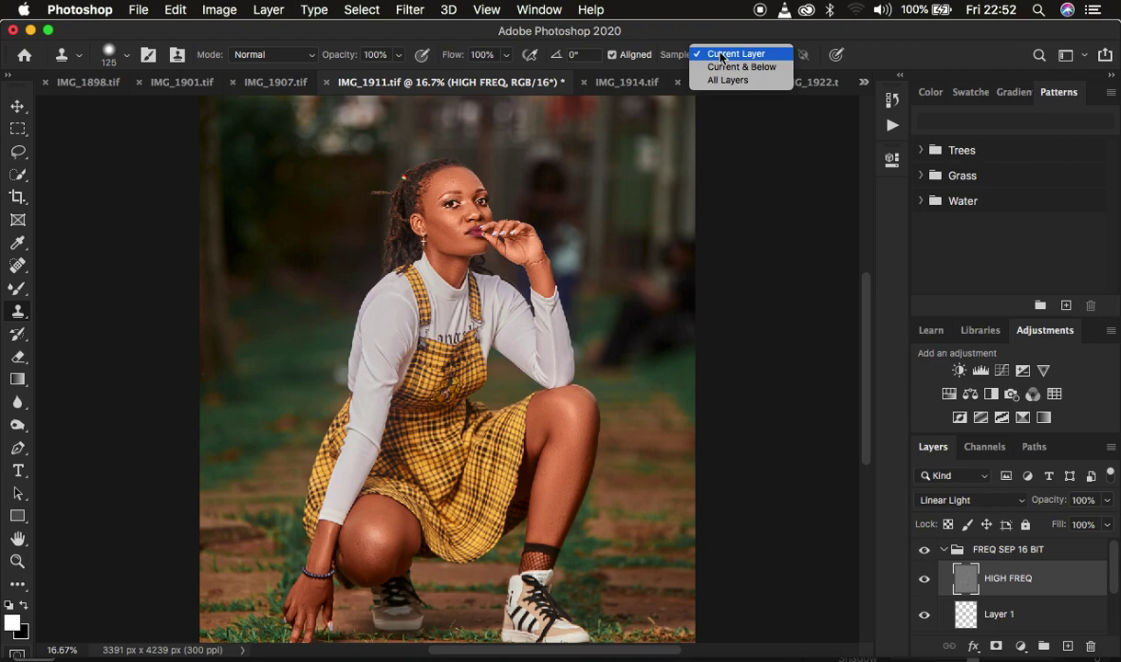
pyautogui.click(722, 55)
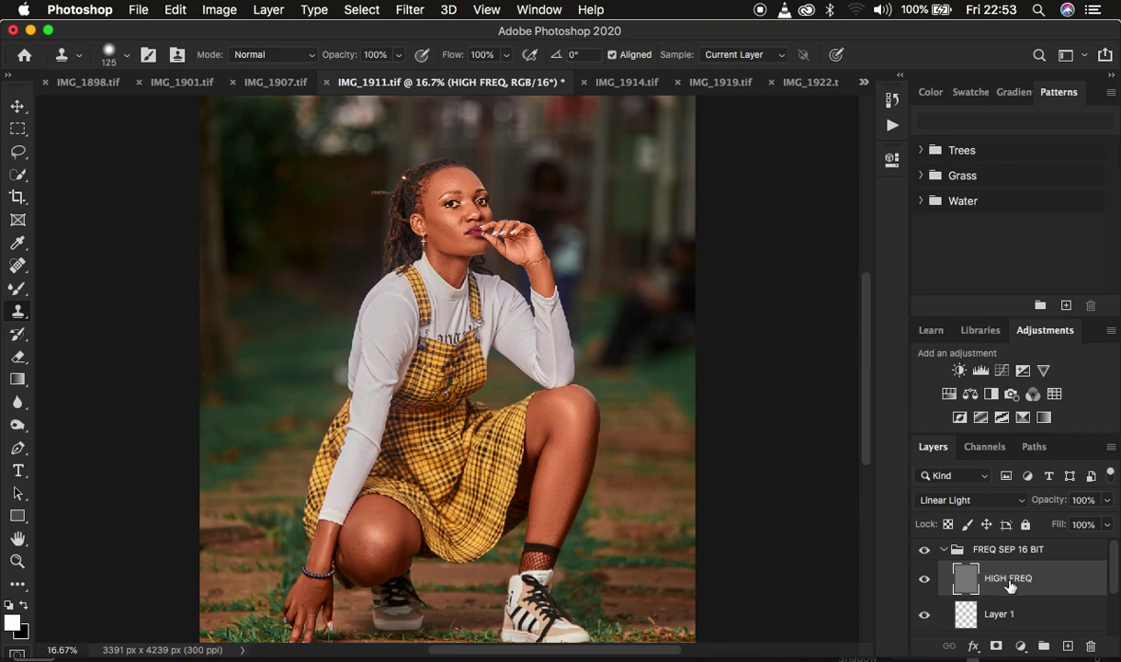
# Reduce the Clone Stamp brush to 50 px and clone clean skin texture over the blemishes on the raised knee.
pyautogui.press('super+plus')
pyautogui.press('super+plus')
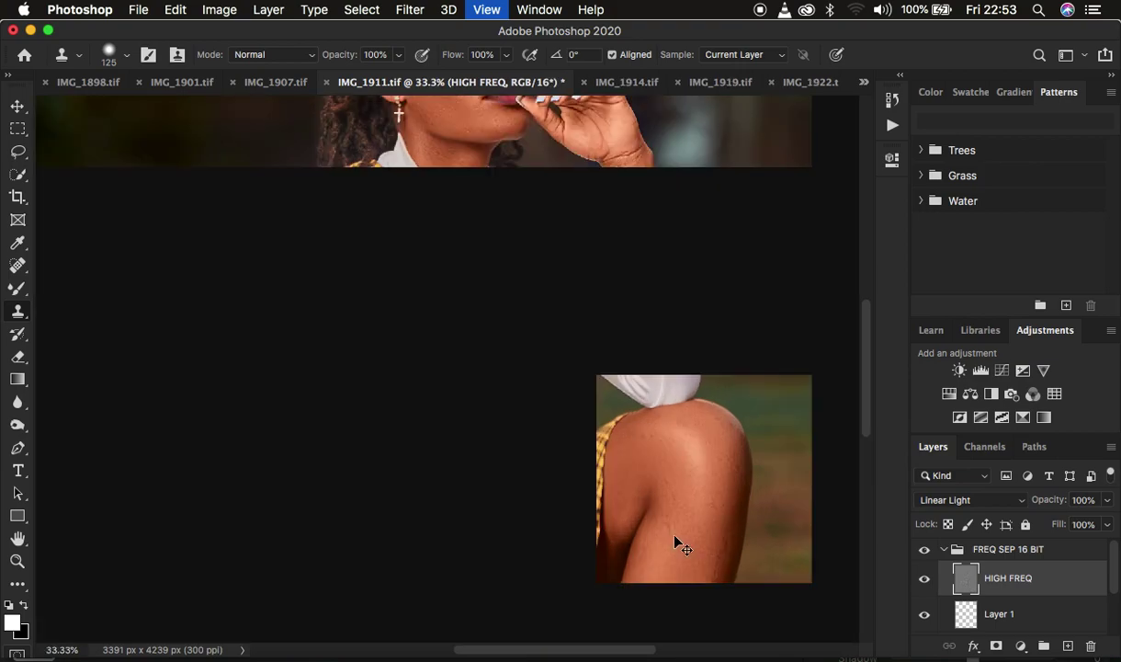
pyautogui.press('super+plus')
pyautogui.scroll(-5, 714, 515)
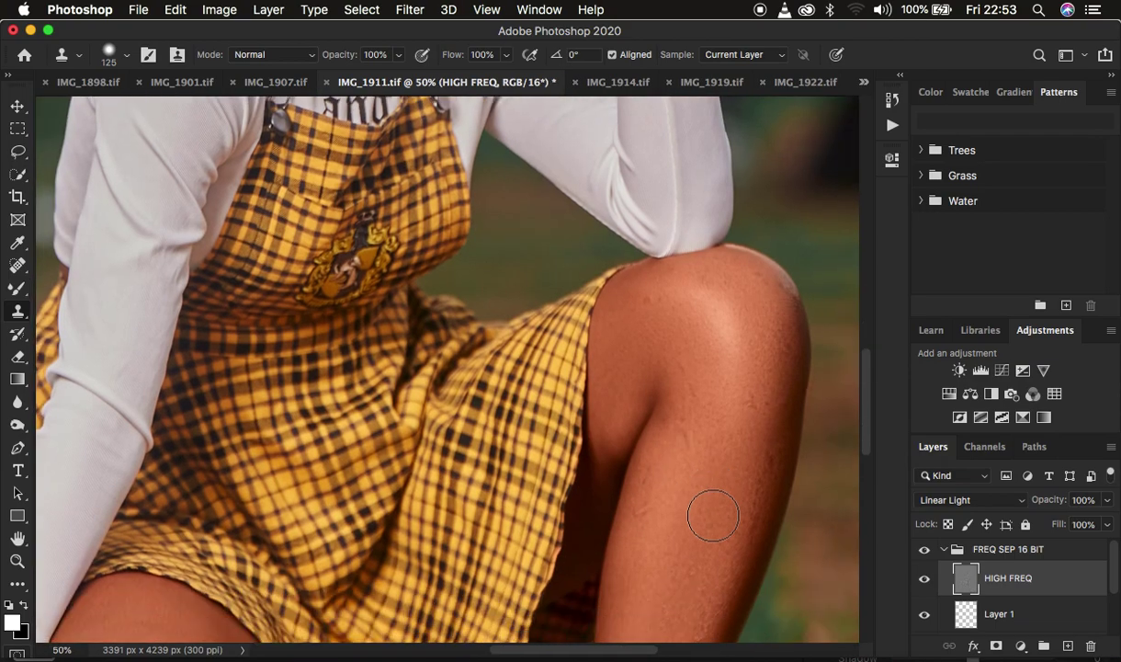
pyautogui.press('[')
pyautogui.press('[')
pyautogui.press('[')
pyautogui.press('[')
pyautogui.press('[')
pyautogui.press('[')
pyautogui.keyDown('alt'); pyautogui.click(781, 357); pyautogui.keyUp('alt')
pyautogui.keyDown('alt'); pyautogui.click(703, 447); pyautogui.keyUp('alt')
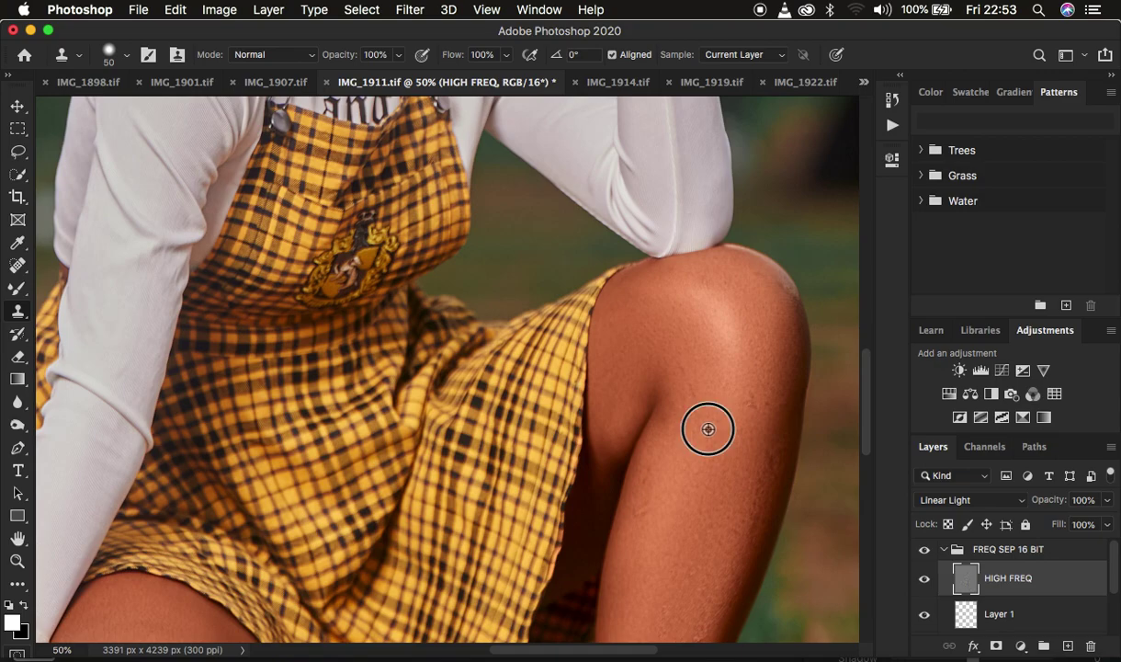
# Clone clean texture over the marks along the shin of the raised leg, undoing unwanted strokes.
pyautogui.keyDown('alt'); pyautogui.click(708, 428); pyautogui.keyUp('alt')
pyautogui.moveTo(707, 433)
pyautogui.mouseDown()
pyautogui.moveTo(692, 439)
pyautogui.moveTo(709, 418)
pyautogui.moveTo(689, 418)
pyautogui.moveTo(707, 405)
pyautogui.moveTo(706, 378)
pyautogui.moveTo(689, 419)
pyautogui.moveTo(751, 396)
pyautogui.moveTo(761, 420)
pyautogui.moveTo(766, 403)
pyautogui.moveTo(757, 429)
pyautogui.moveTo(740, 390)
pyautogui.moveTo(746, 377)
pyautogui.moveTo(777, 441)
pyautogui.moveTo(749, 450)
pyautogui.moveTo(739, 432)
pyautogui.mouseUp()
pyautogui.press('super+z')
pyautogui.press('super+z')
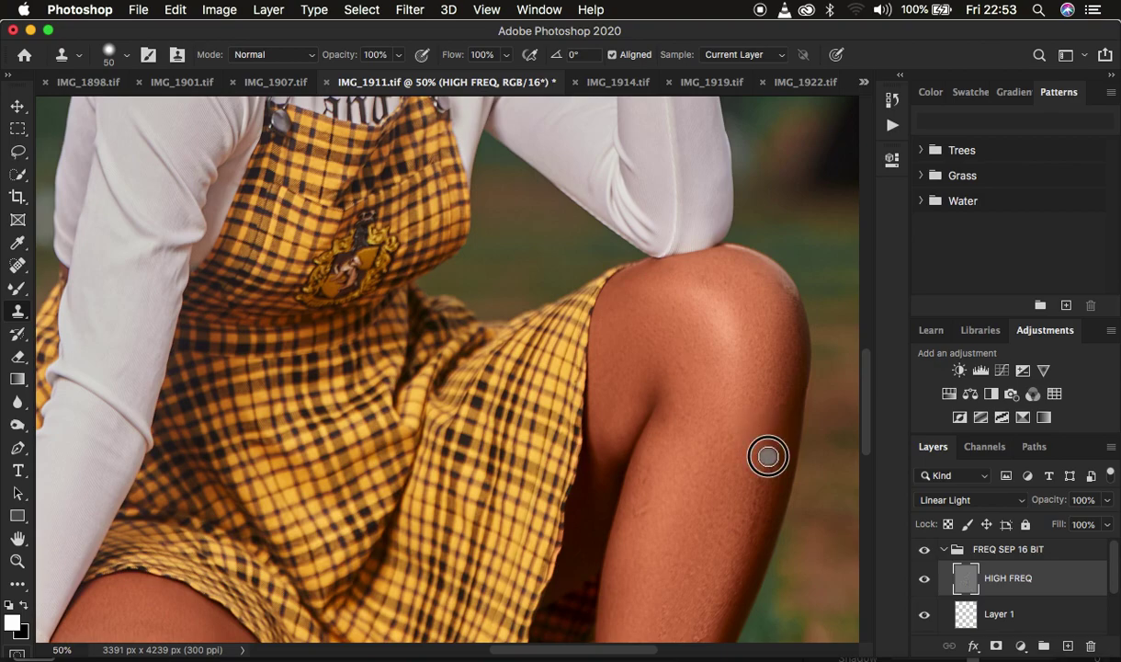
pyautogui.keyDown('alt'); pyautogui.click(765, 489); pyautogui.keyUp('alt')
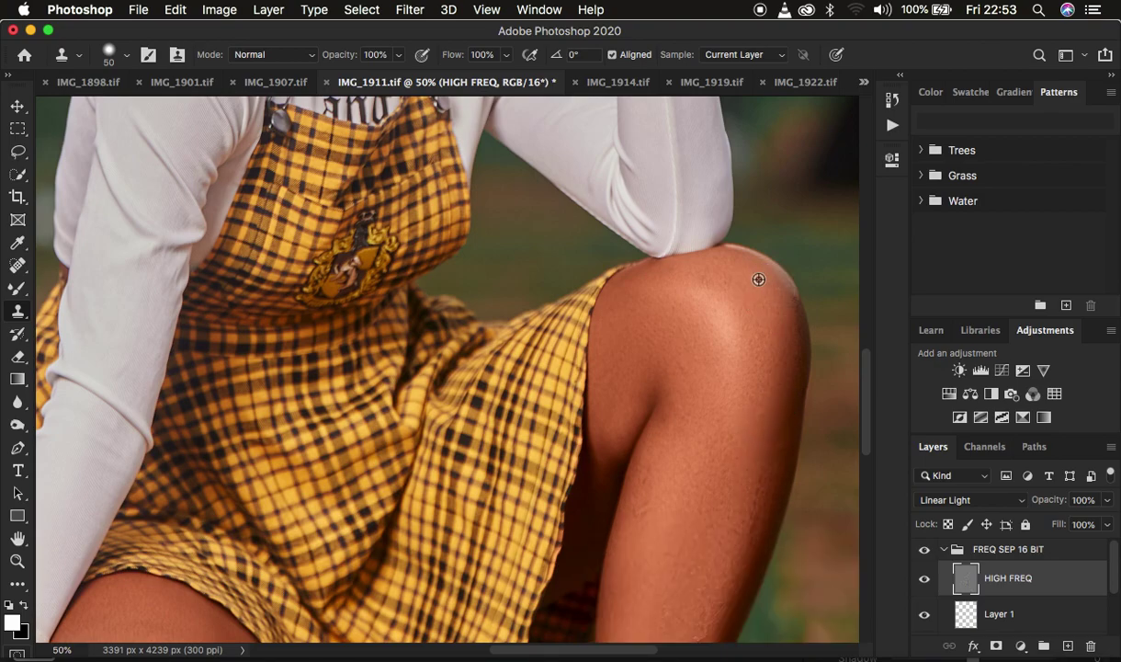
pyautogui.scroll(-5, 707, 446)
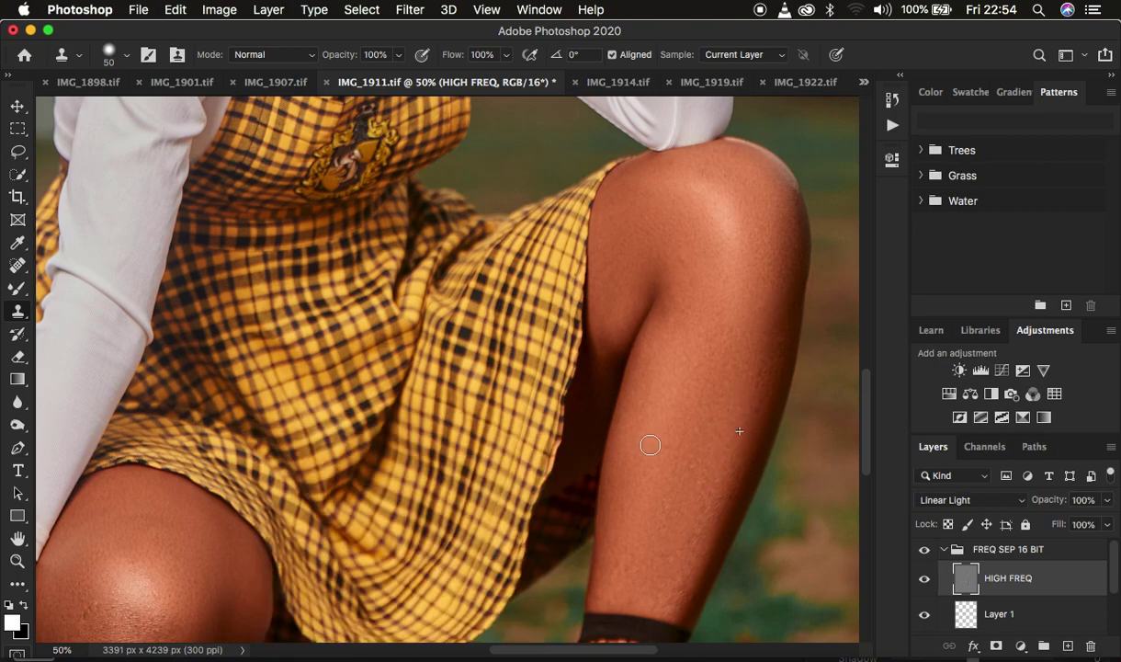
# Clone clean skin texture over the blemishes on the lowered knee and the wrist above the bead bracelet.
pyautogui.scroll(-2, 649, 445)
pyautogui.hscroll(-5, 650, 445)
pyautogui.scroll(-4, 650, 445)
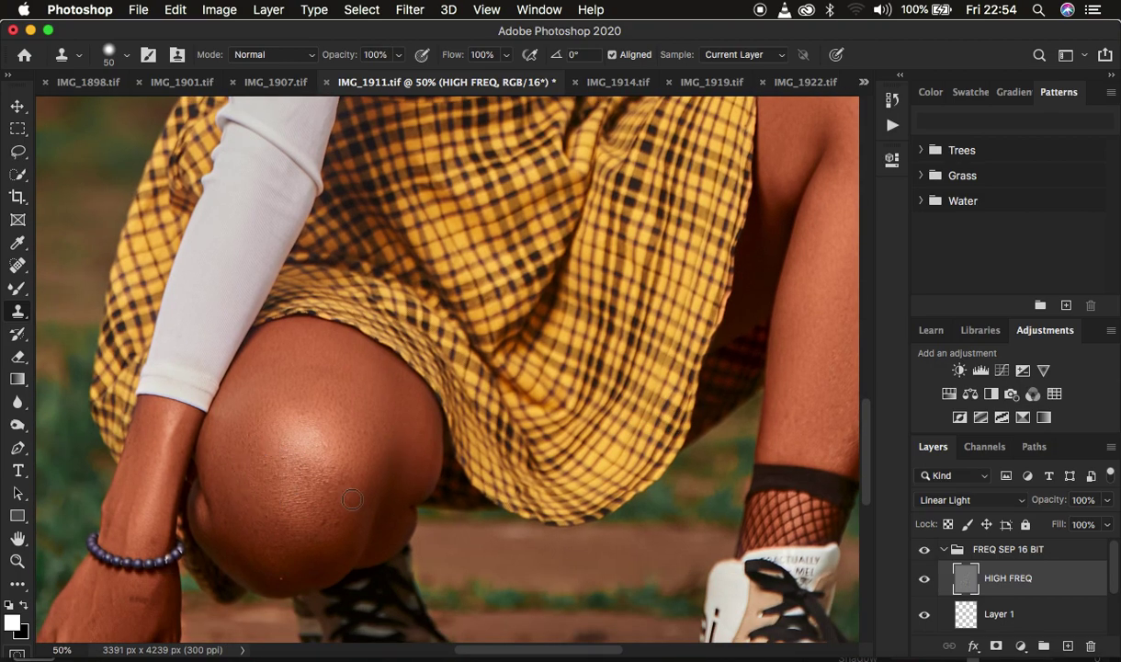
pyautogui.keyDown('alt'); pyautogui.click(295, 551); pyautogui.keyUp('alt')
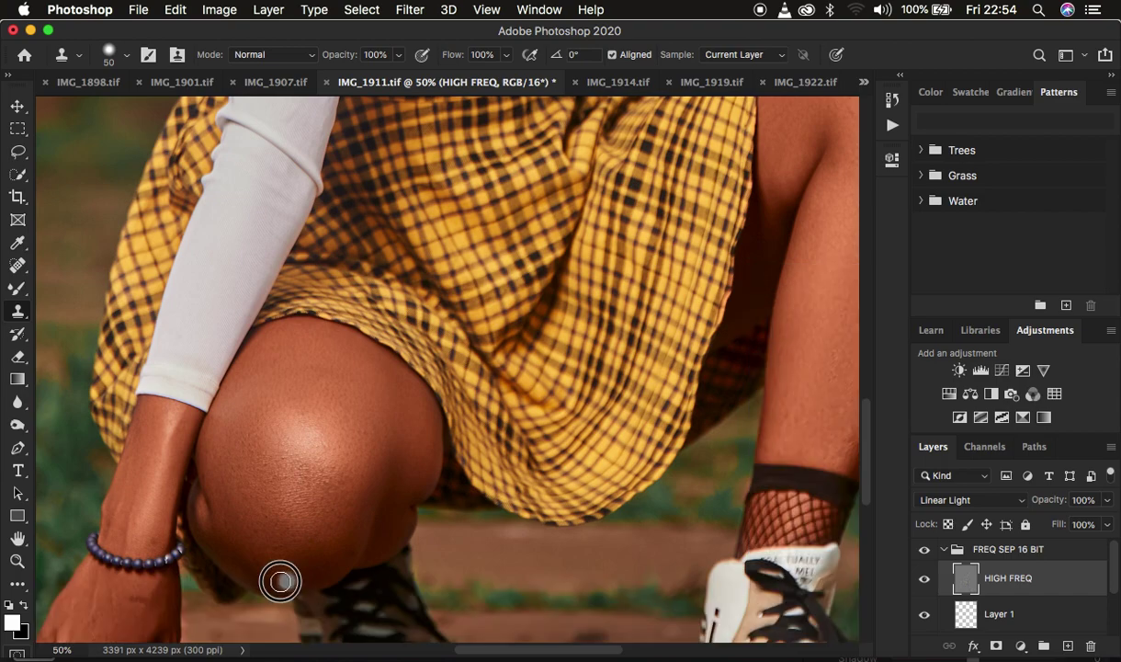
pyautogui.click(291, 550)
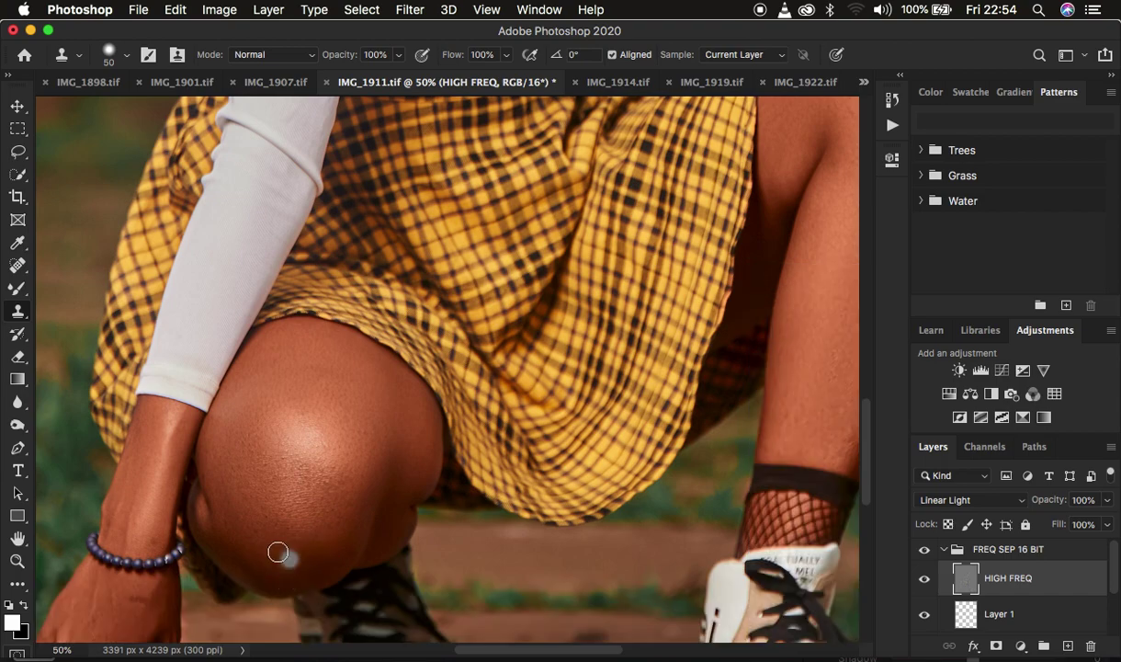
pyautogui.scroll(-5, 396, 497)
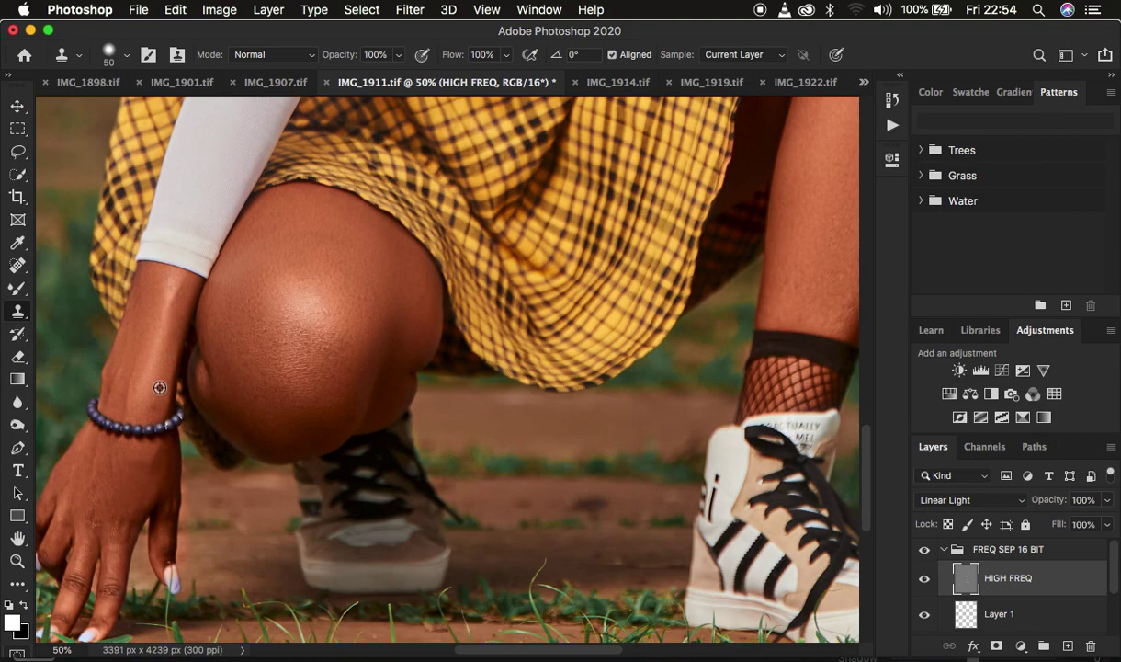
pyautogui.keyDown('alt'); pyautogui.click(125, 377); pyautogui.keyUp('alt')
# Clone clean skin texture over the blemishes on the chin, forehead and cheek.
pyautogui.scroll(15, 708, 217)
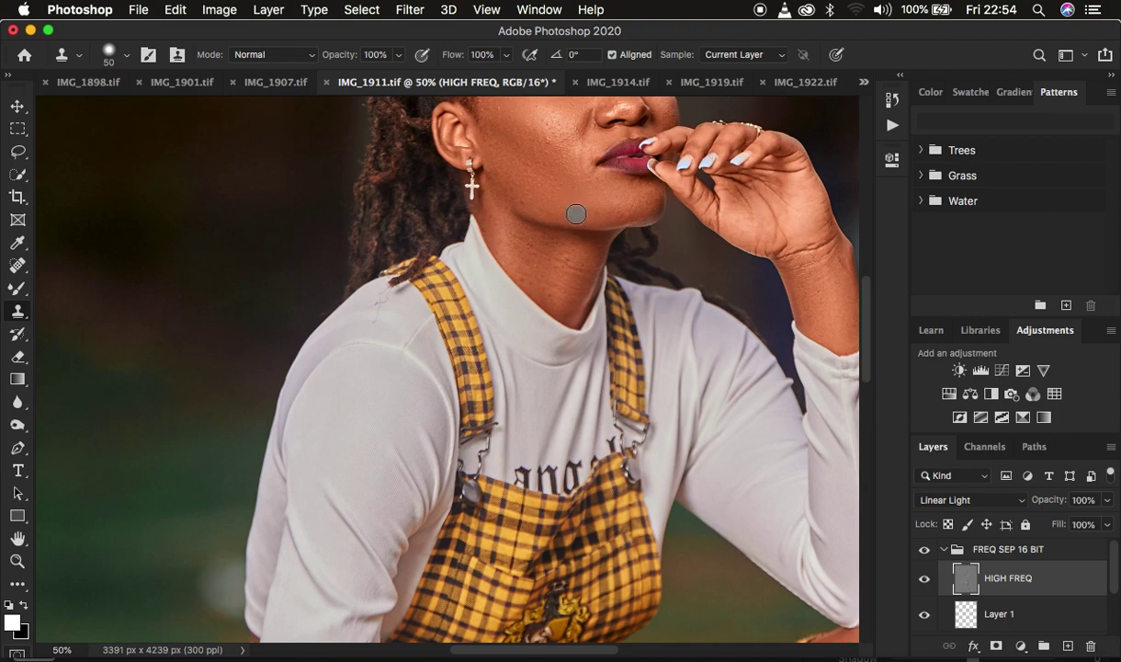
pyautogui.keyDown('alt'); pyautogui.click(617, 202); pyautogui.keyUp('alt')
pyautogui.scroll(5, 686, 182)
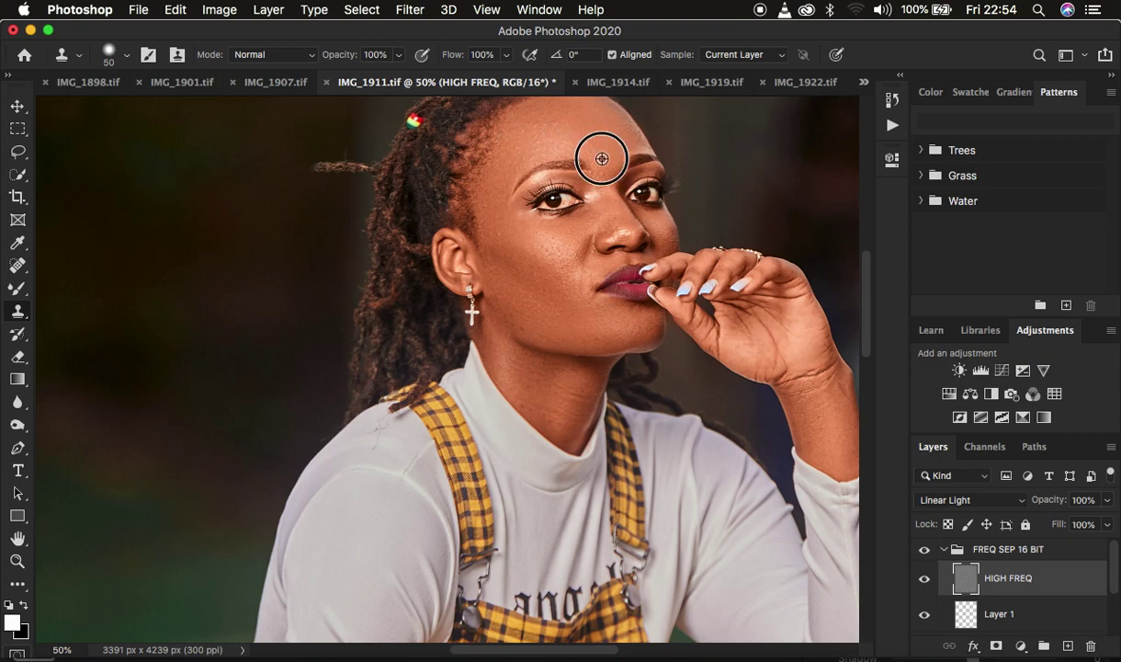
pyautogui.keyDown('alt'); pyautogui.click(538, 122); pyautogui.keyUp('alt')
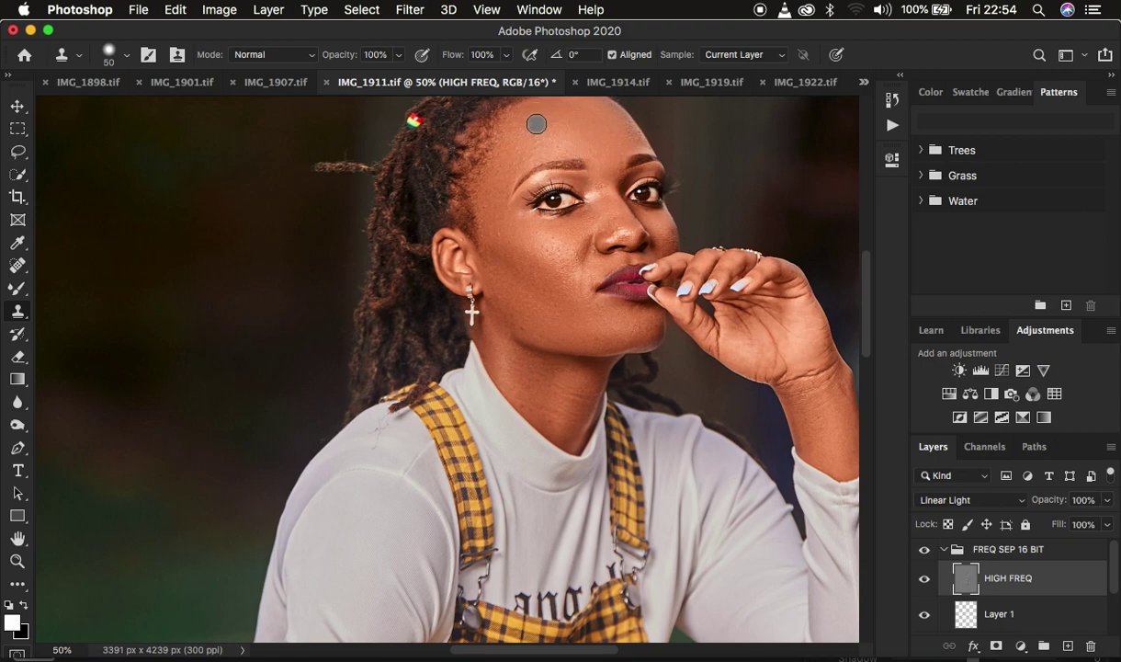
pyautogui.keyDown('alt'); pyautogui.click(561, 256); pyautogui.keyUp('alt')
# View the whole portrait and toggle the FREQ SEP 16 BIT group to compare the skin before and after retouching.
pyautogui.press('super+plus')
pyautogui.press('super+minus')
pyautogui.press('super+minus')
pyautogui.press('super+minus')
pyautogui.press('super+minus')
pyautogui.press('super+minus')
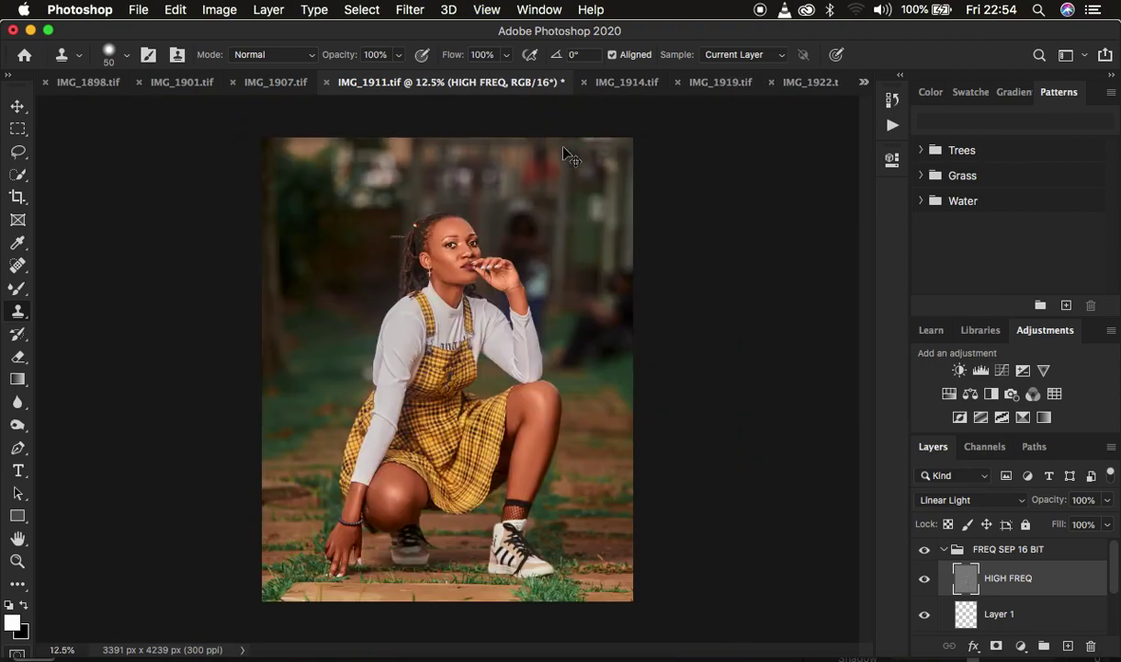
pyautogui.press('super+plus')
pyautogui.click(924, 548)
pyautogui.click(924, 548)
pyautogui.click(924, 549)
pyautogui.click(925, 549)
# Collapse the FREQ SEP 16 BIT group, stamp the visible layers onto a new layer above it and open the Camera Raw Filter.
pyautogui.click(945, 549)
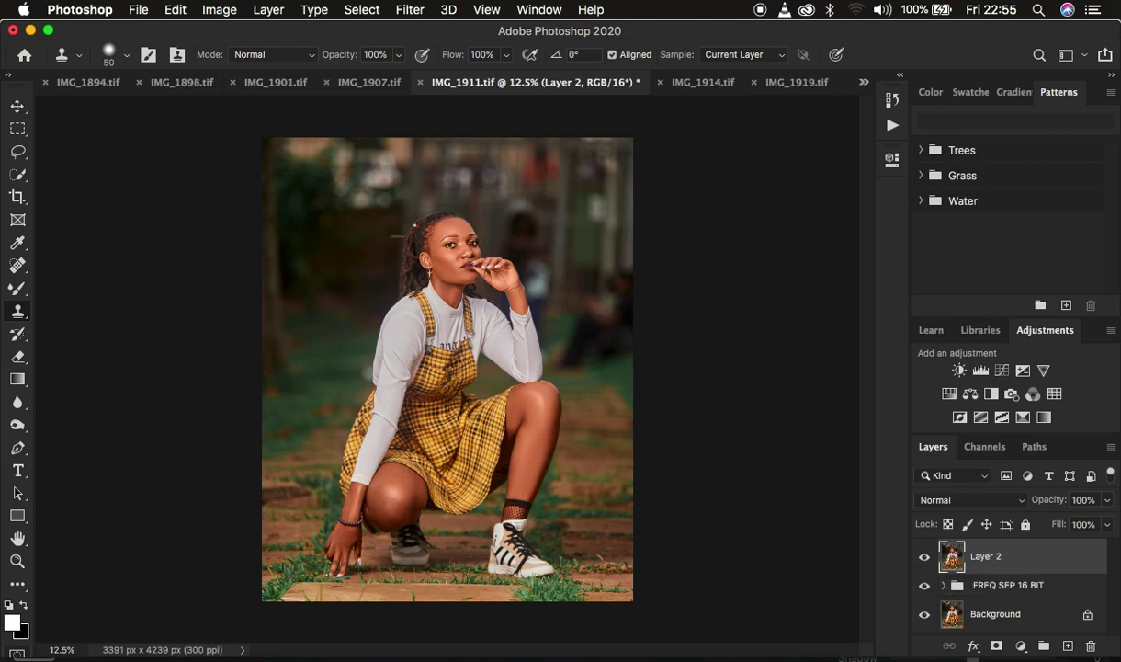
pyautogui.click(405, 9)
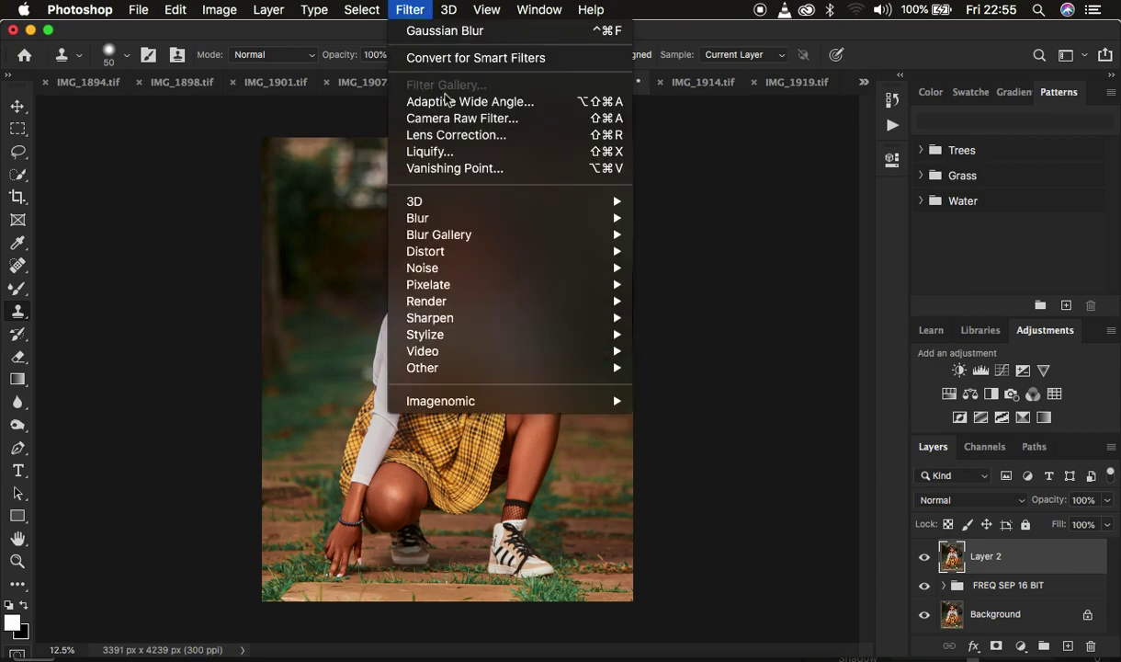
pyautogui.click(470, 120)
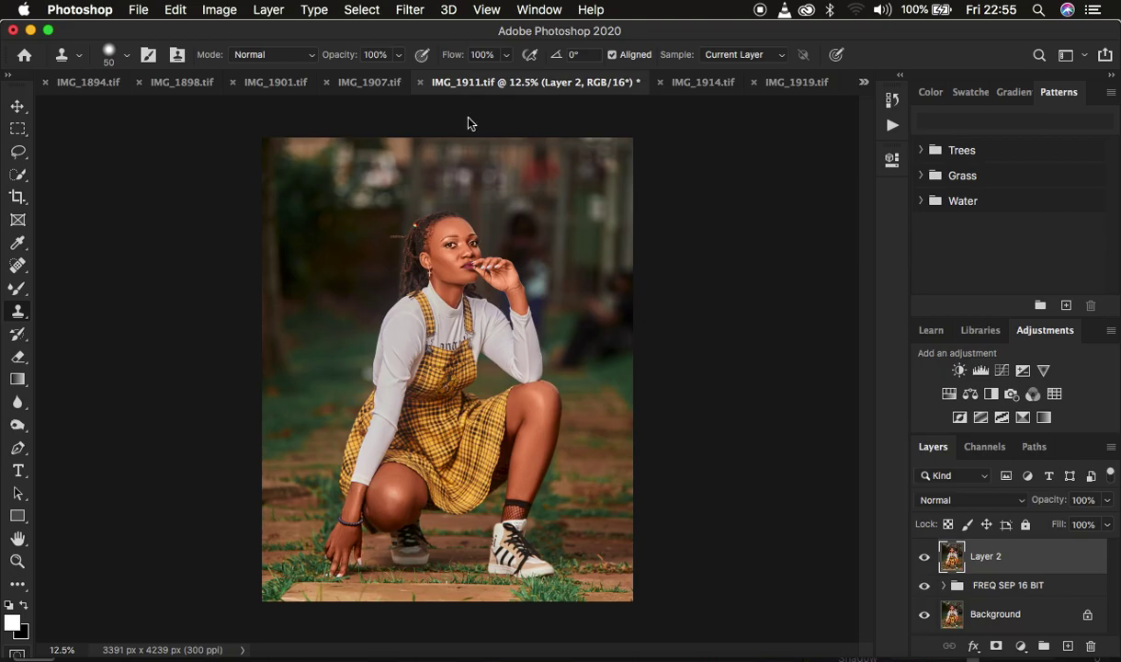
pyautogui.press('super+shift+a')
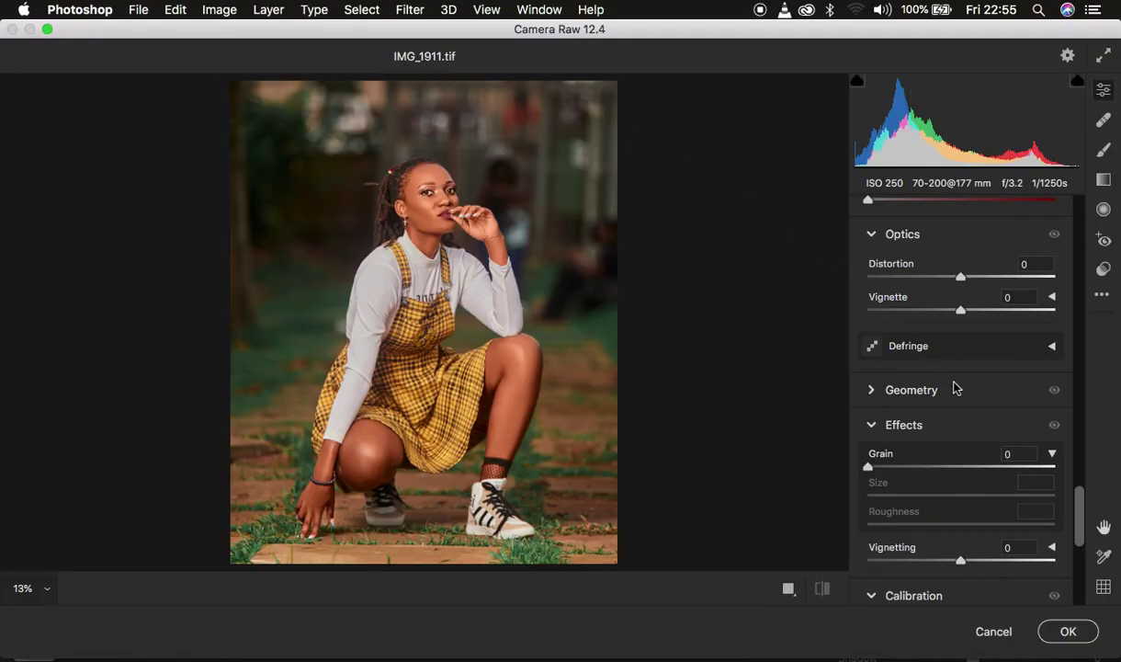
# Slightly lower the luminance of the oranges in the Color Mixer.
pyautogui.scroll(-3, 956, 388)
pyautogui.scroll(10, 956, 388)
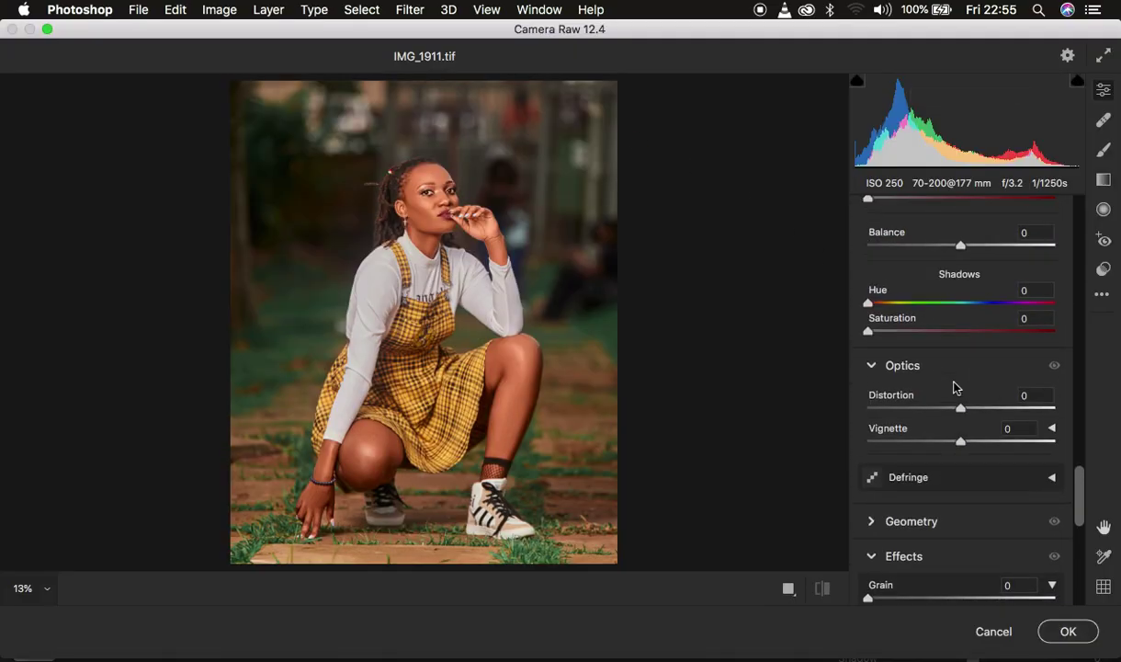
pyautogui.scroll(5, 956, 386)
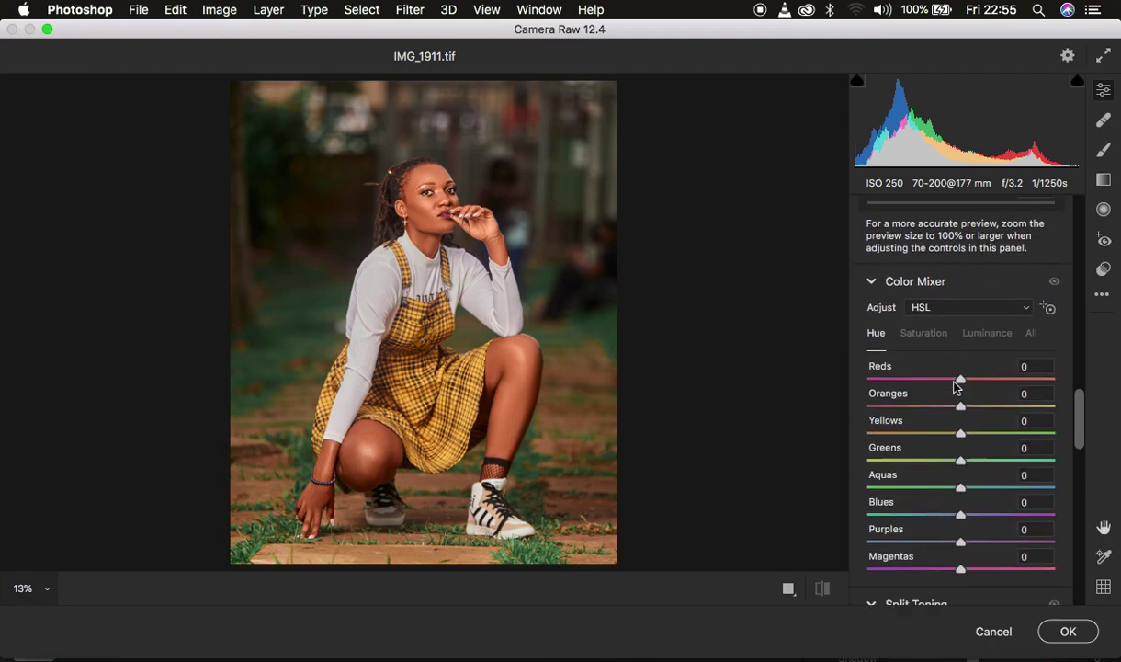
pyautogui.click(987, 322)
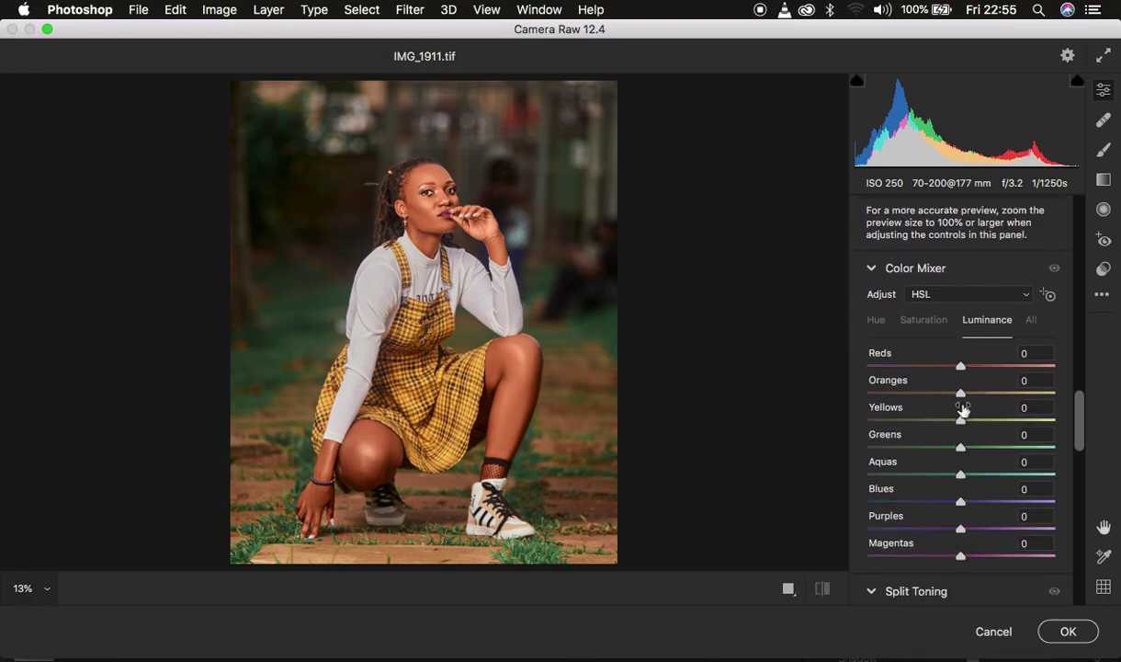
pyautogui.moveTo(955, 396); pyautogui.dragTo(947, 396)
# Set Contrast to +7 and apply the Camera Raw adjustments to the merged layer.
pyautogui.scroll(15, 1006, 357)
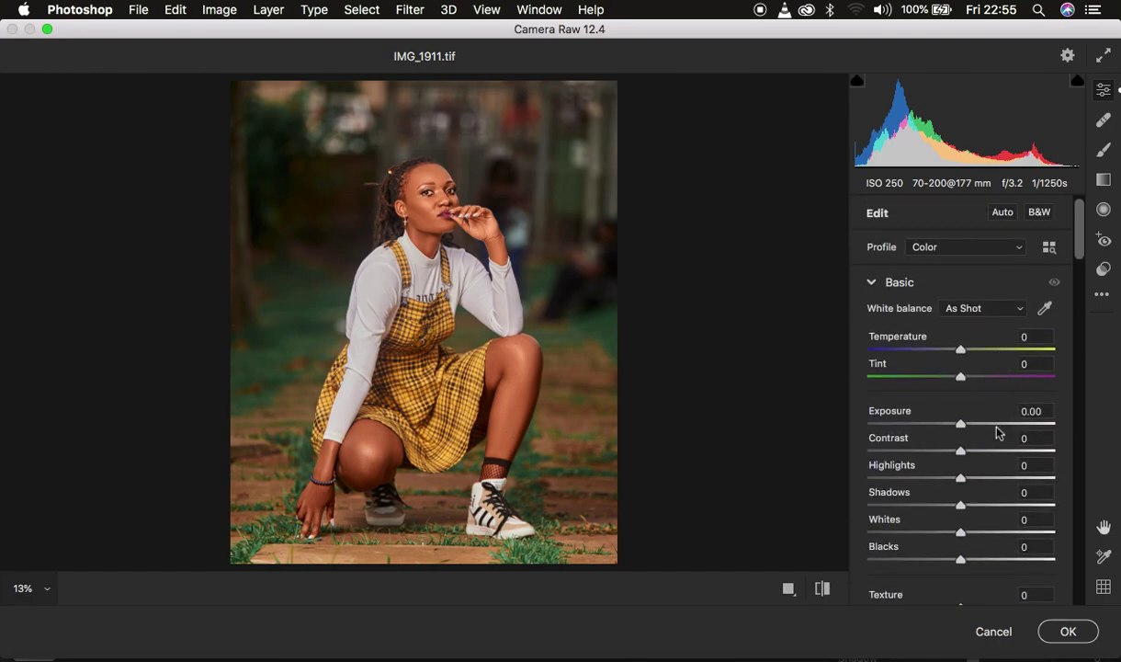
pyautogui.moveTo(963, 457); pyautogui.dragTo(973, 458)
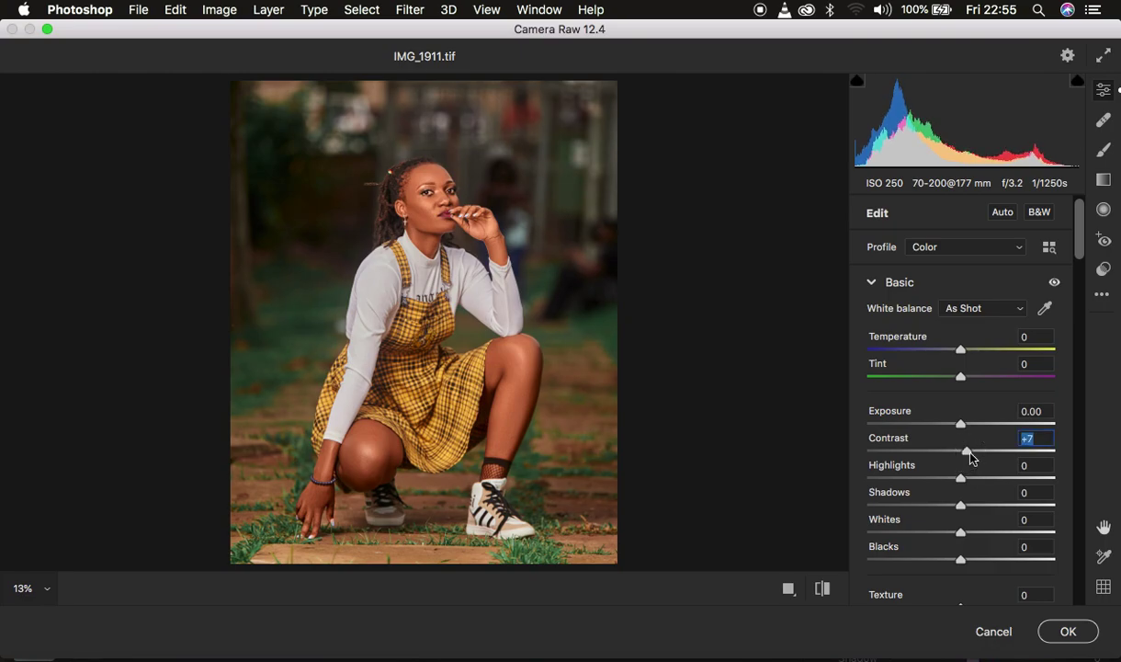
pyautogui.scroll(-5, 980, 488)
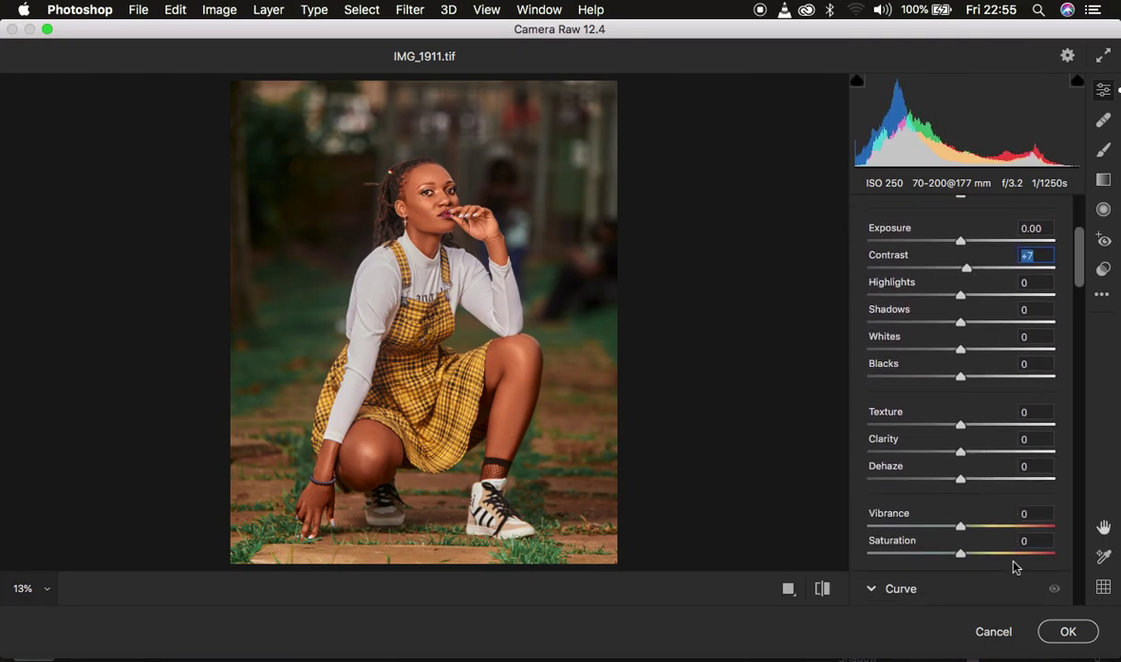
pyautogui.click(1066, 633)
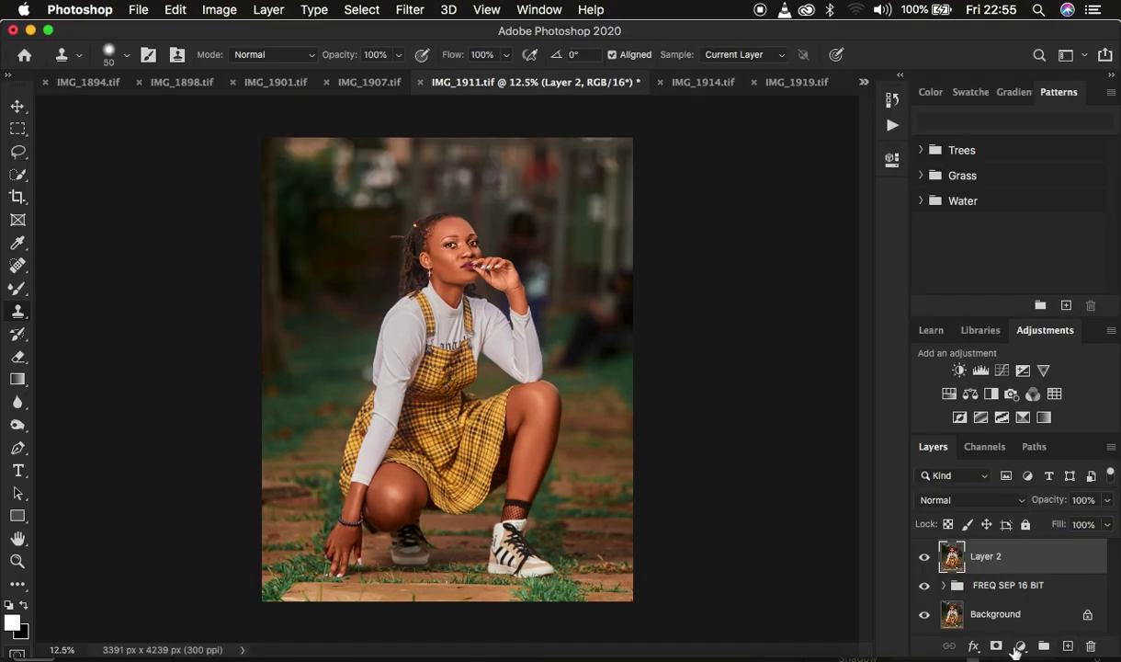
# Add a Selective Color adjustment layer and set its Whites to Yellow -59% and Magenta -16%.
pyautogui.click(1020, 647)
pyautogui.click(1020, 646)
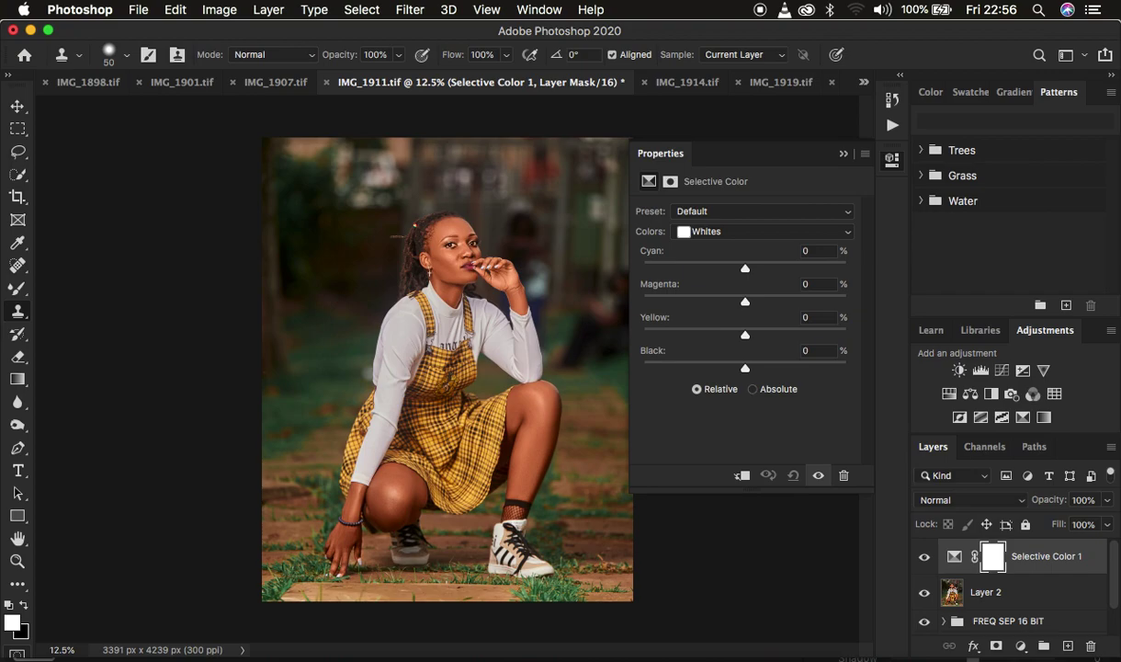
pyautogui.moveTo(745, 336); pyautogui.dragTo(685, 336)
pyautogui.moveTo(744, 305); pyautogui.dragTo(729, 303)
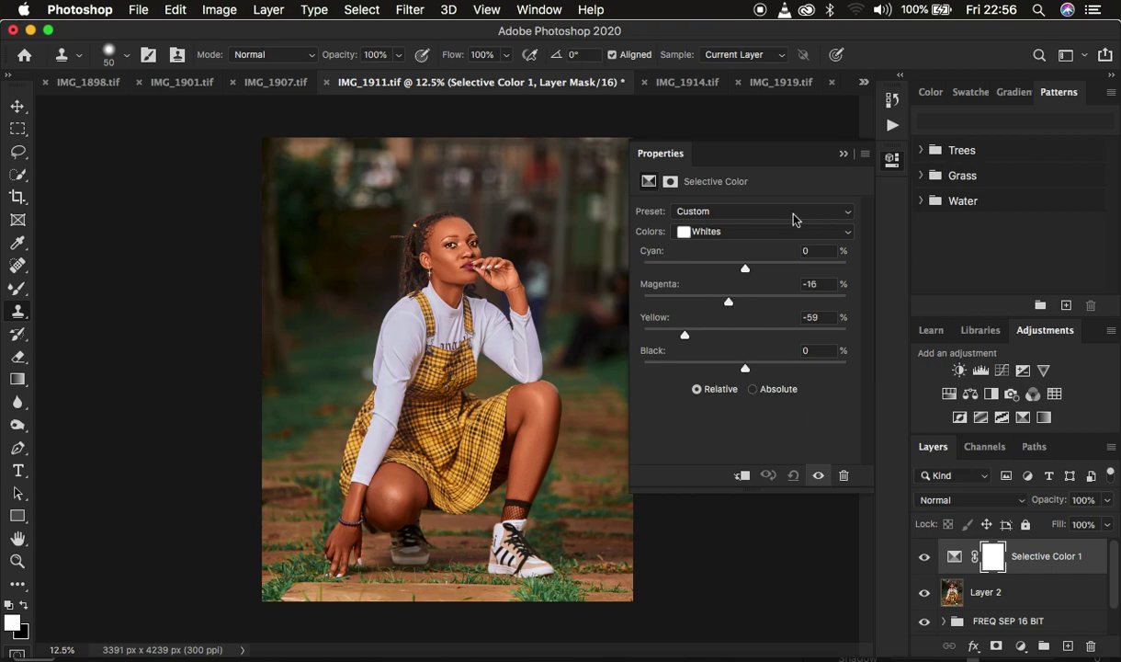
# Set Black to +6% for the Blacks in the Selective Color adjustment and close its settings.
pyautogui.click(738, 231)
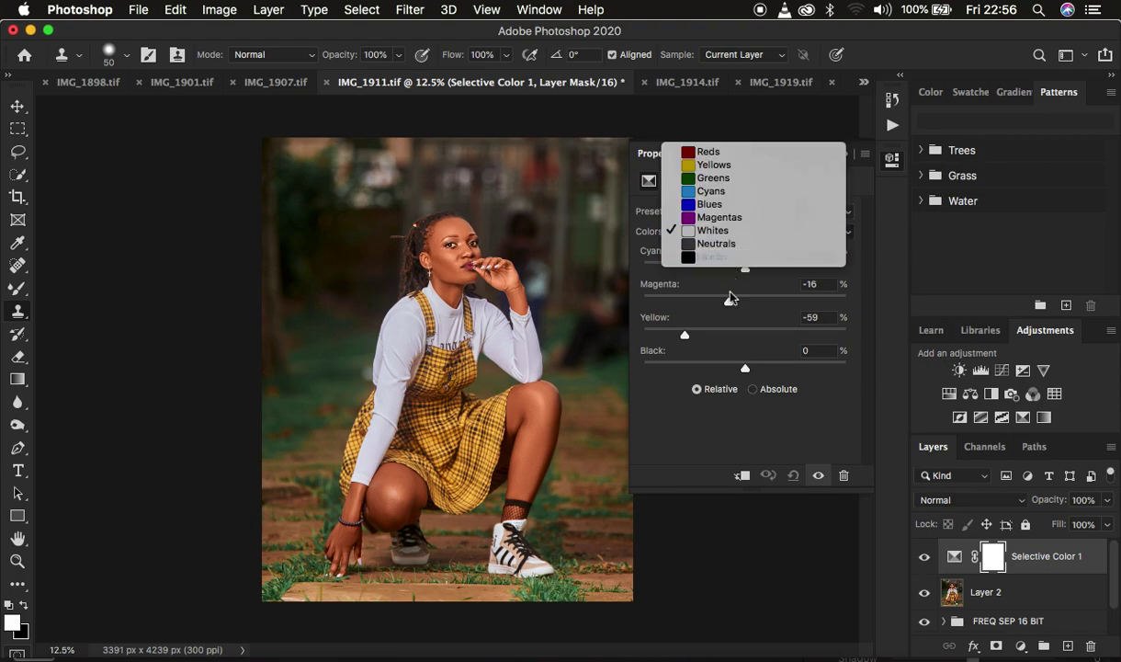
pyautogui.click(732, 257)
pyautogui.moveTo(747, 374); pyautogui.dragTo(752, 373)
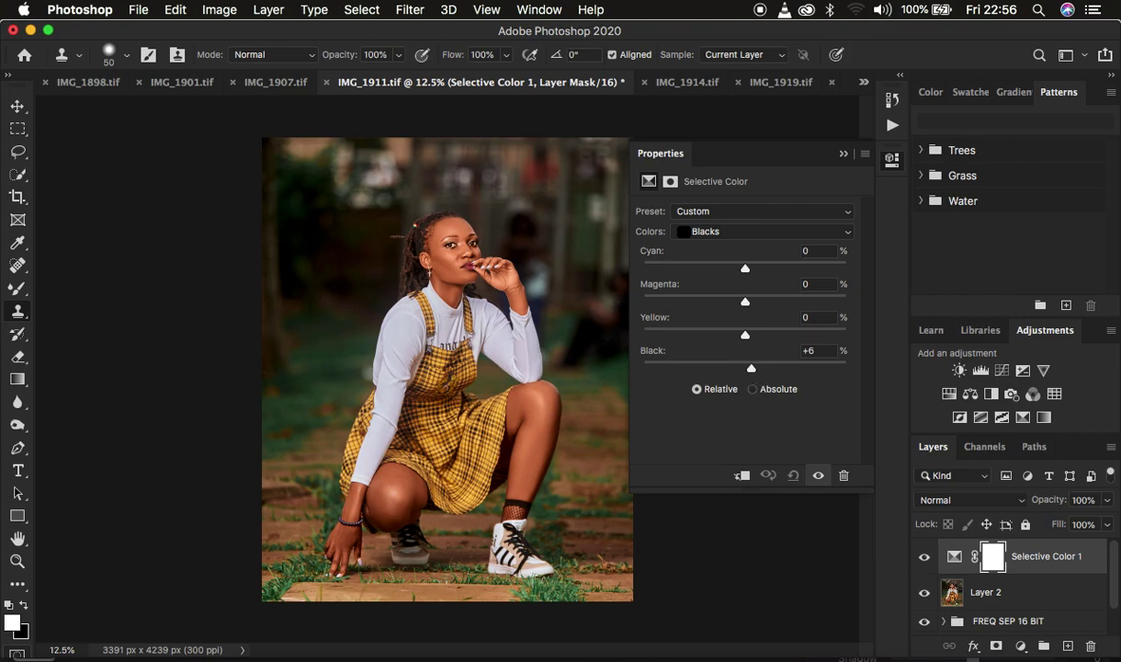
pyautogui.click(843, 154)
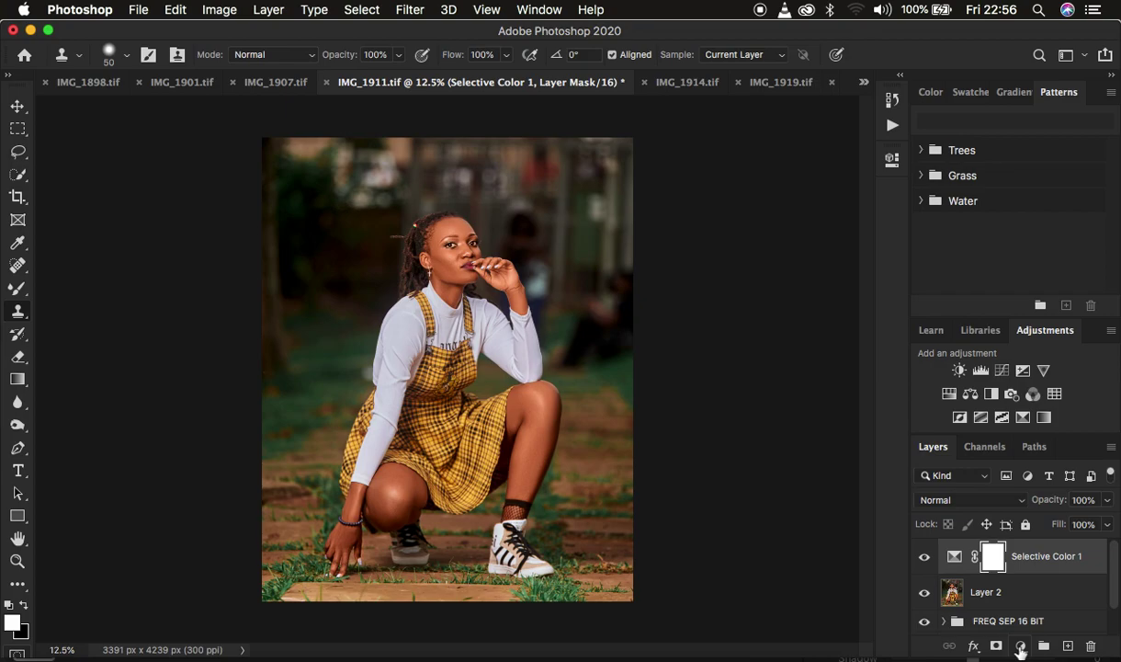
# Add a Hue/Saturation adjustment layer with Saturation at -88 and invert its layer mask to black.
pyautogui.click(1020, 647)
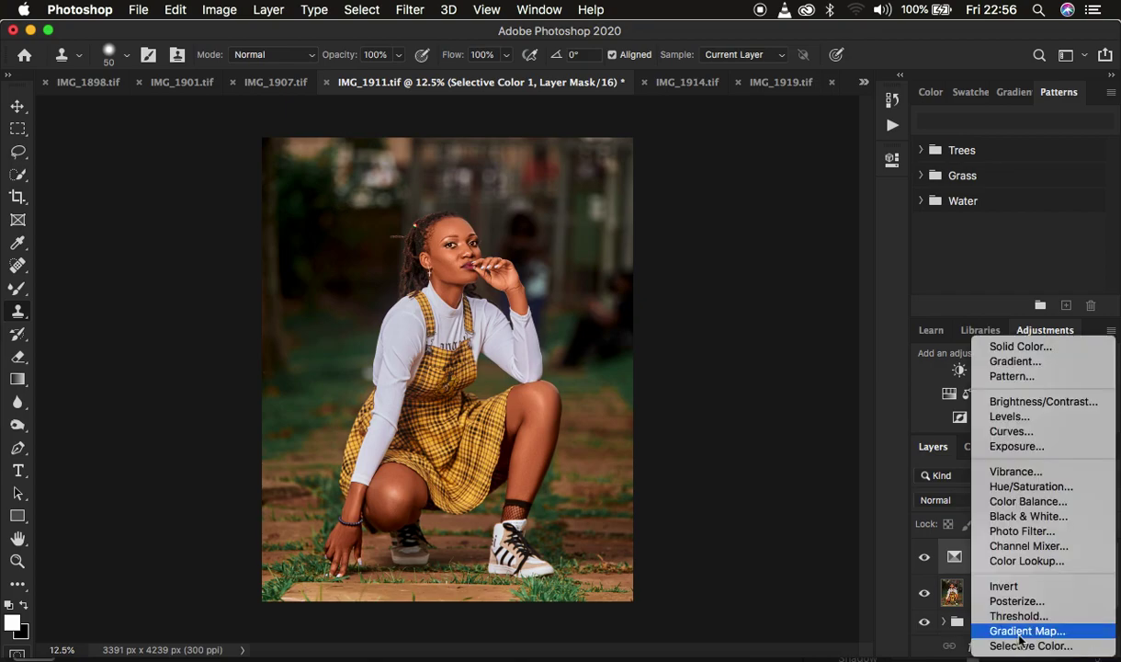
pyautogui.click(1029, 487)
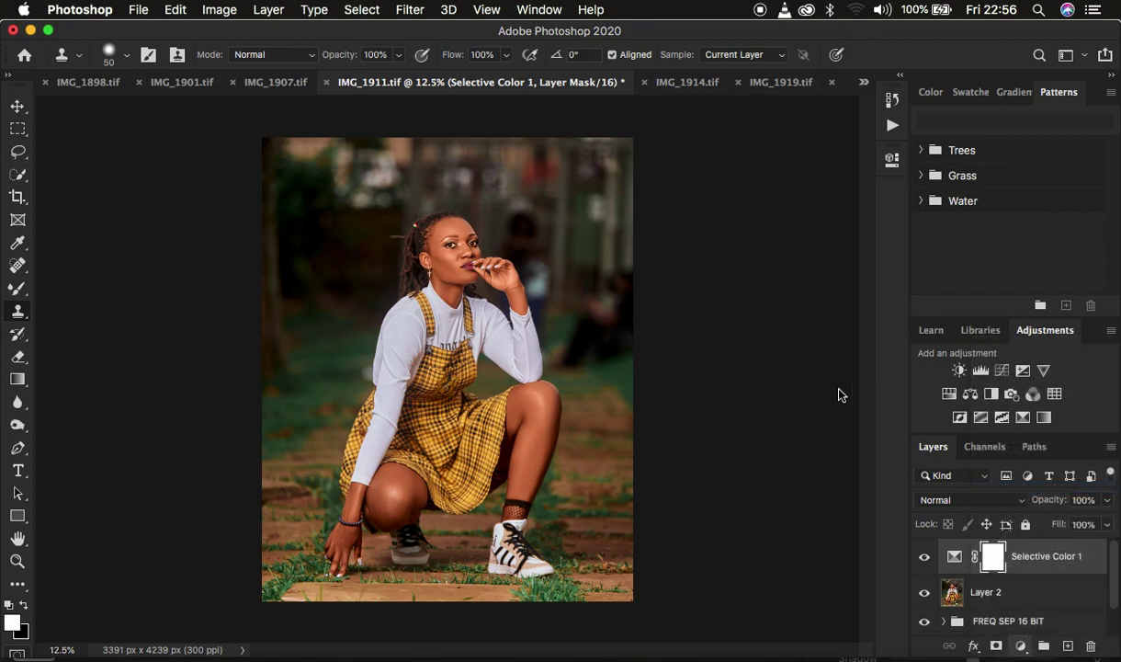
pyautogui.moveTo(714, 310); pyautogui.dragTo(655, 310)
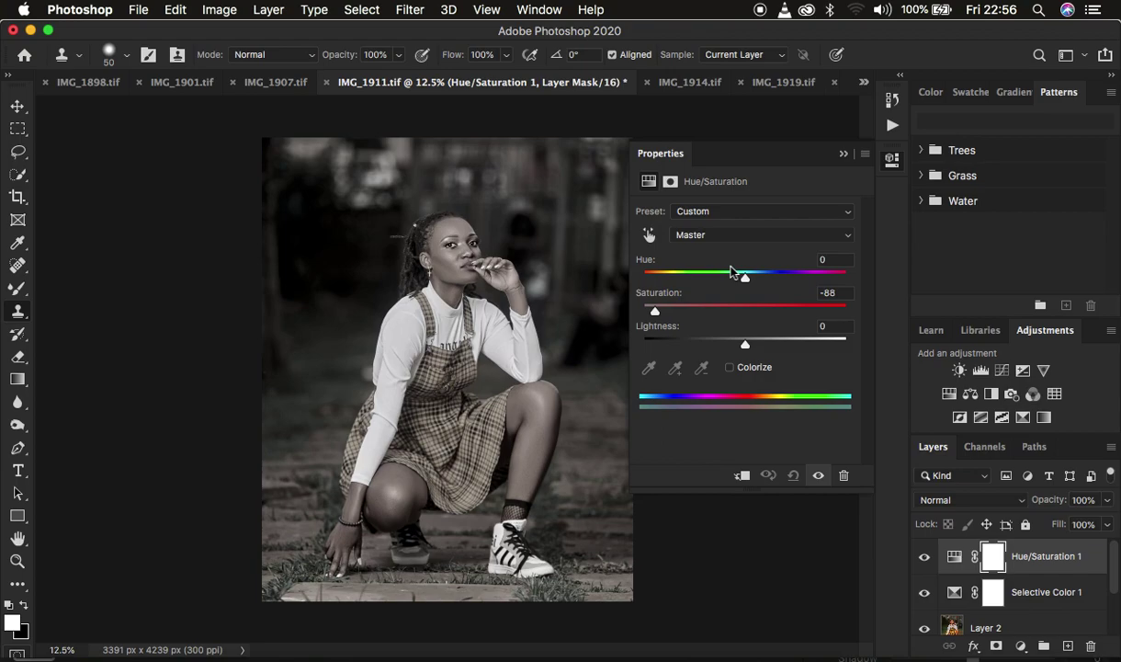
pyautogui.click(844, 156)
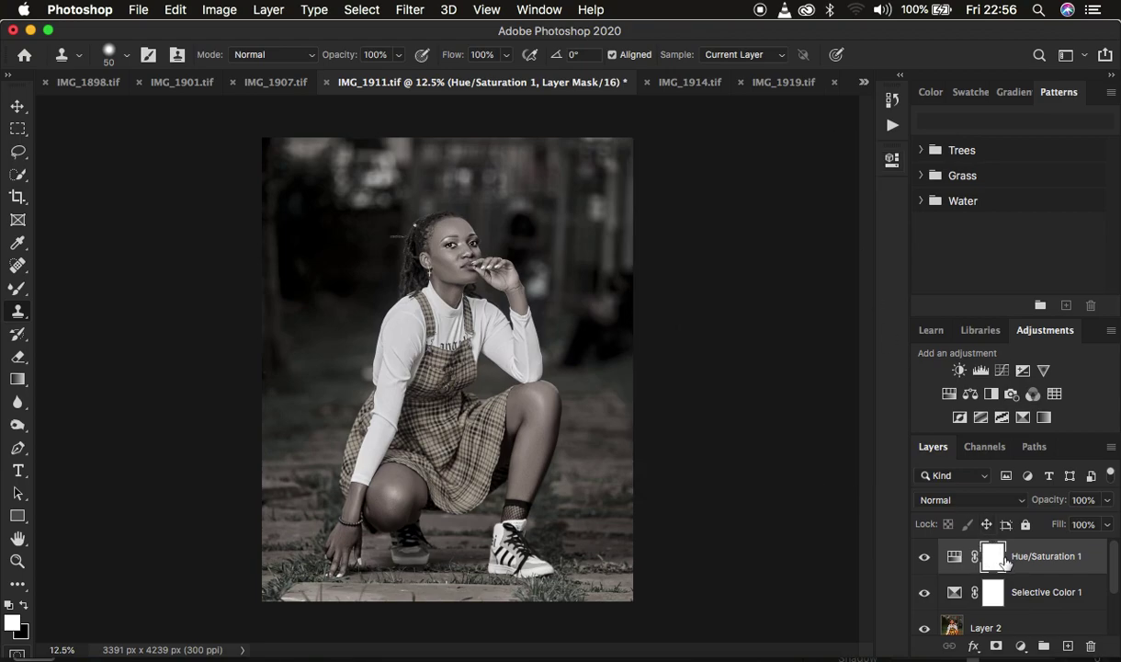
pyautogui.press('super+i')
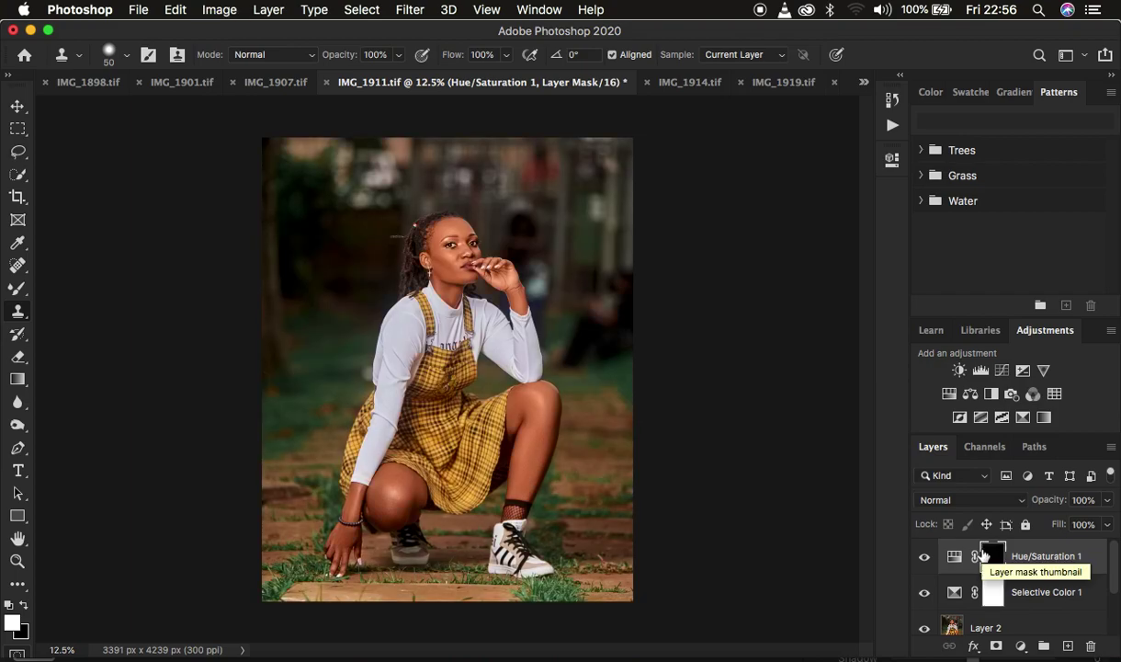
# Switch to the Brush tool with a Soft Round tip at 0% hardness and reduce its size to 30 px.
pyautogui.click(18, 290)
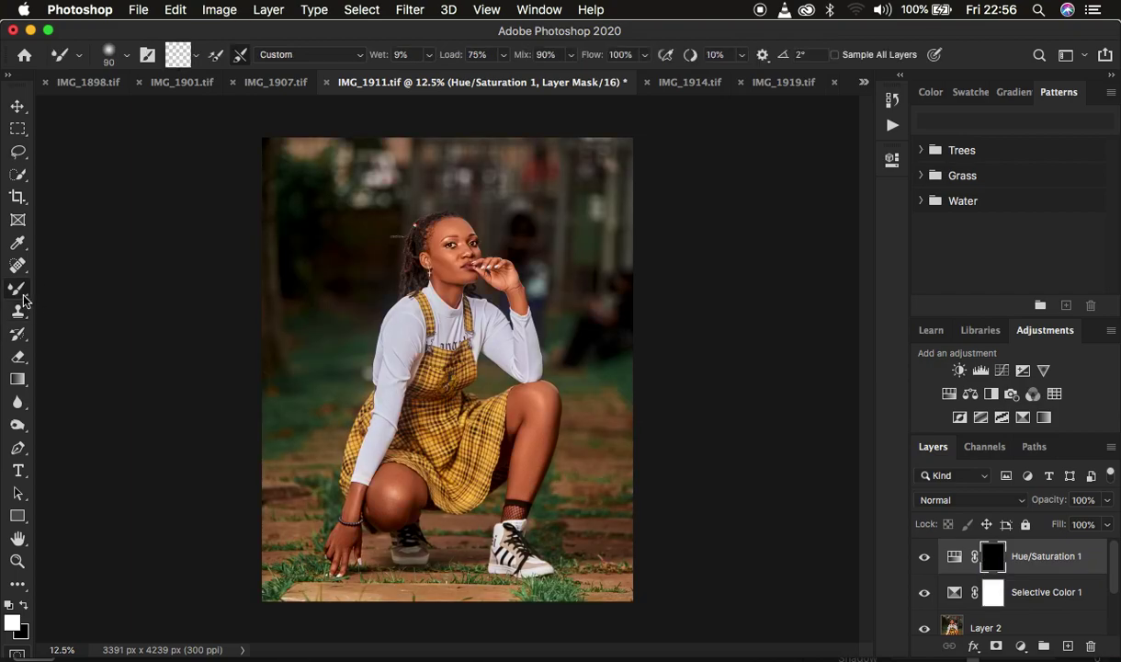
pyautogui.moveTo(18, 291); pyautogui.dragTo(70, 292)
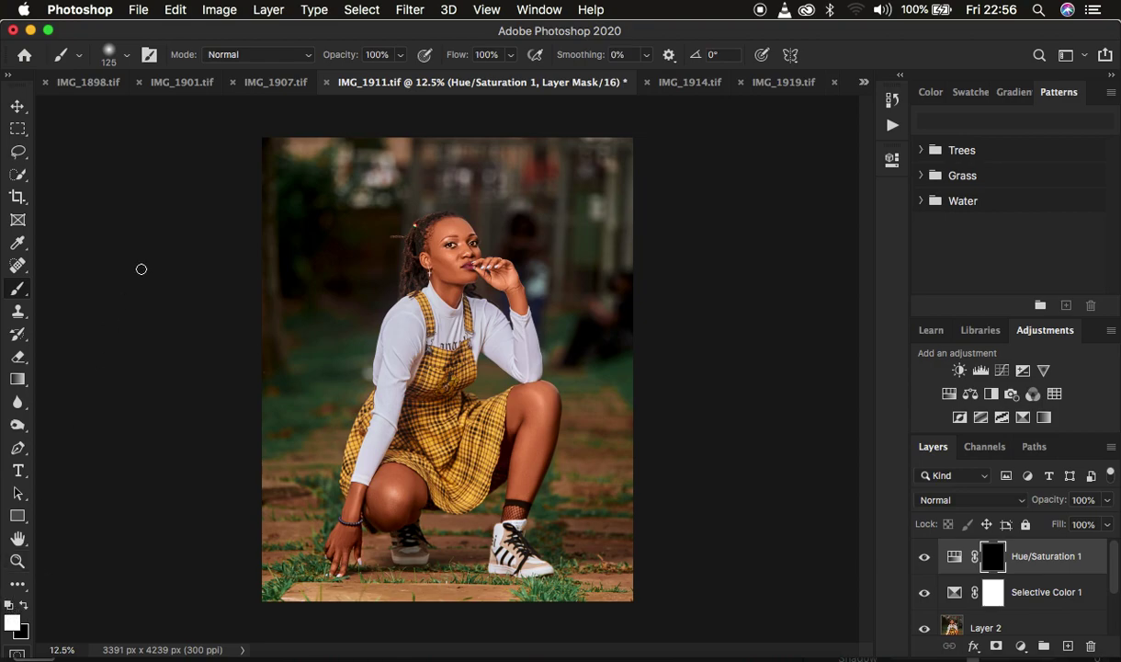
pyautogui.click(127, 54)
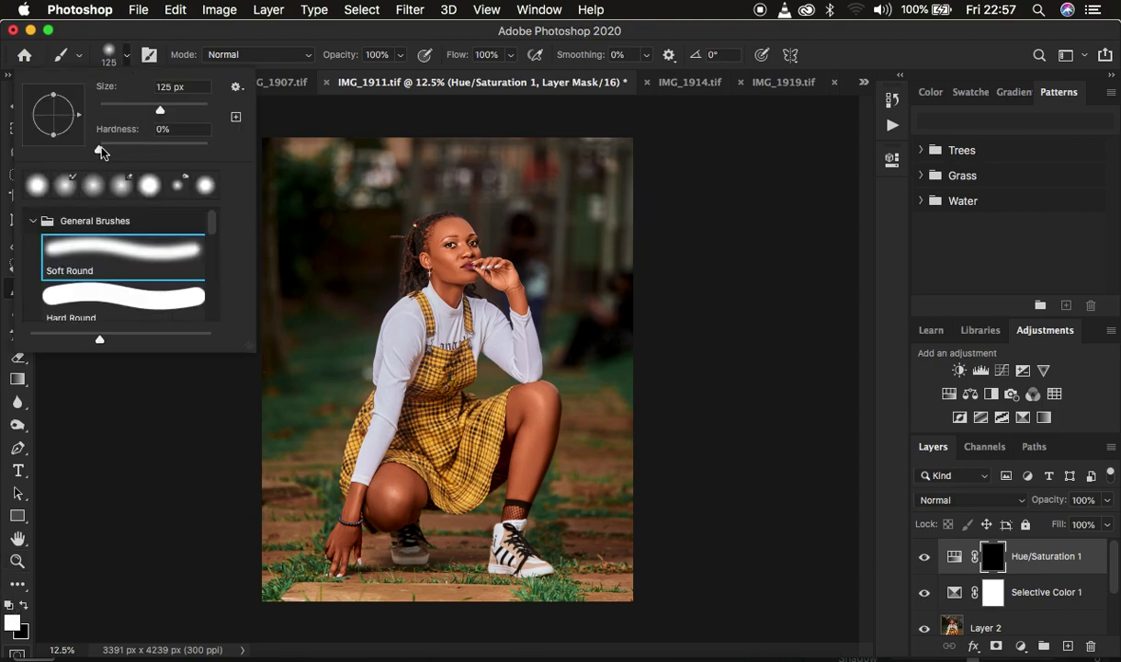
pyautogui.click(120, 51)
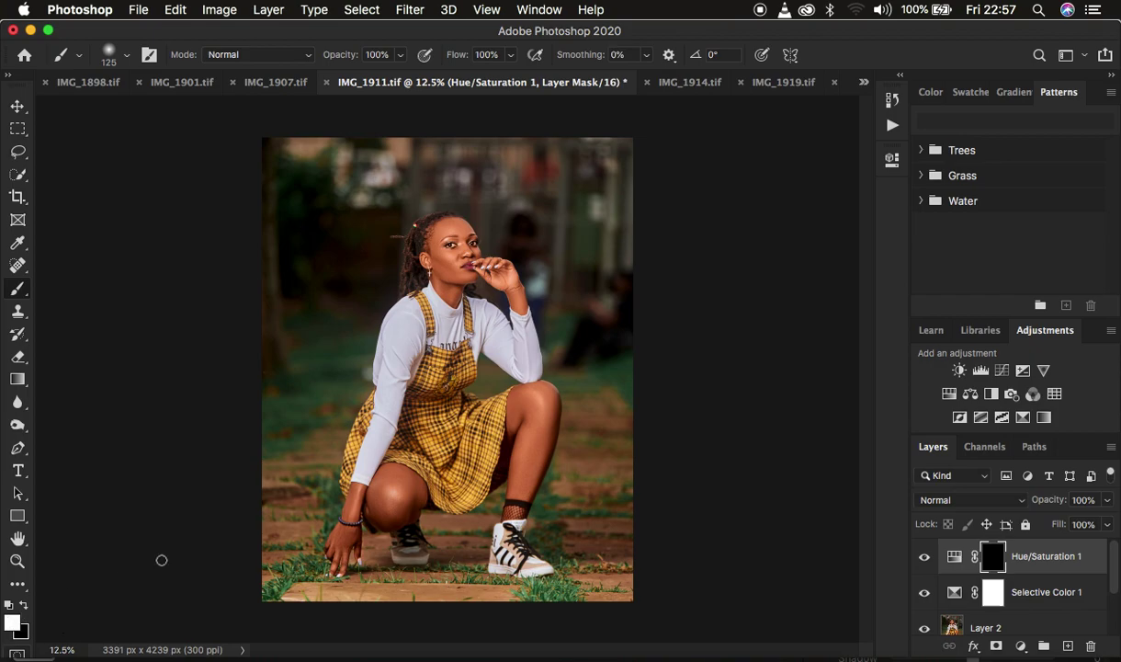
pyautogui.press('super+plus')
pyautogui.press('super+plus')
pyautogui.press('super+plus')
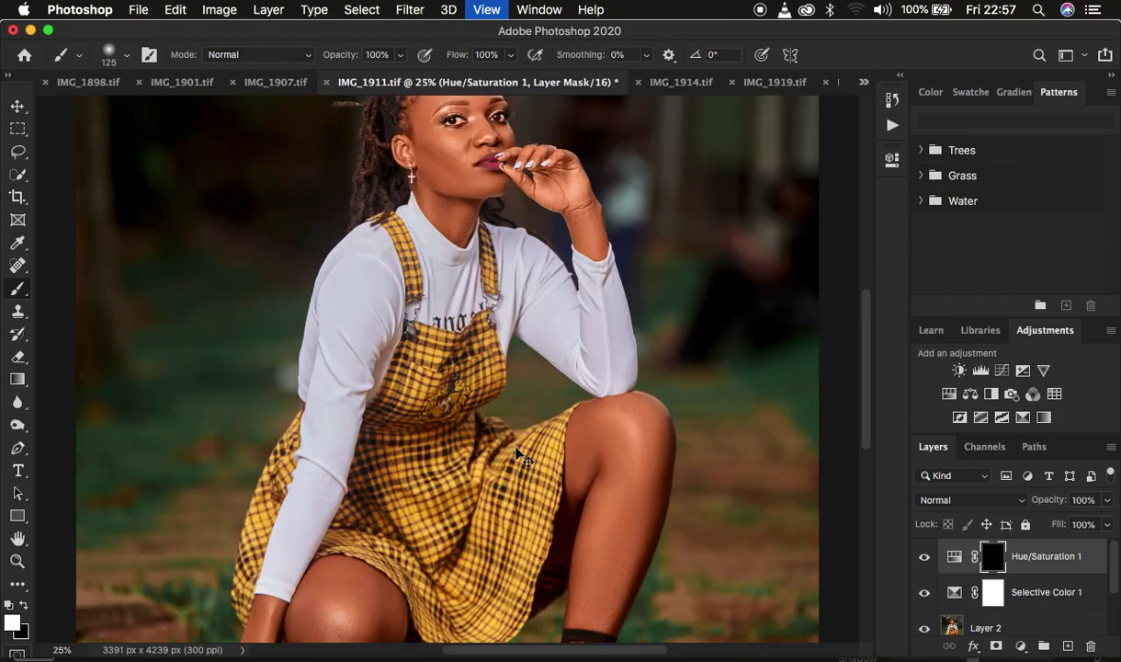
pyautogui.press('super+plus')
pyautogui.press('super+plus')
pyautogui.scroll(10, 596, 243)
pyautogui.scroll(5, 596, 241)
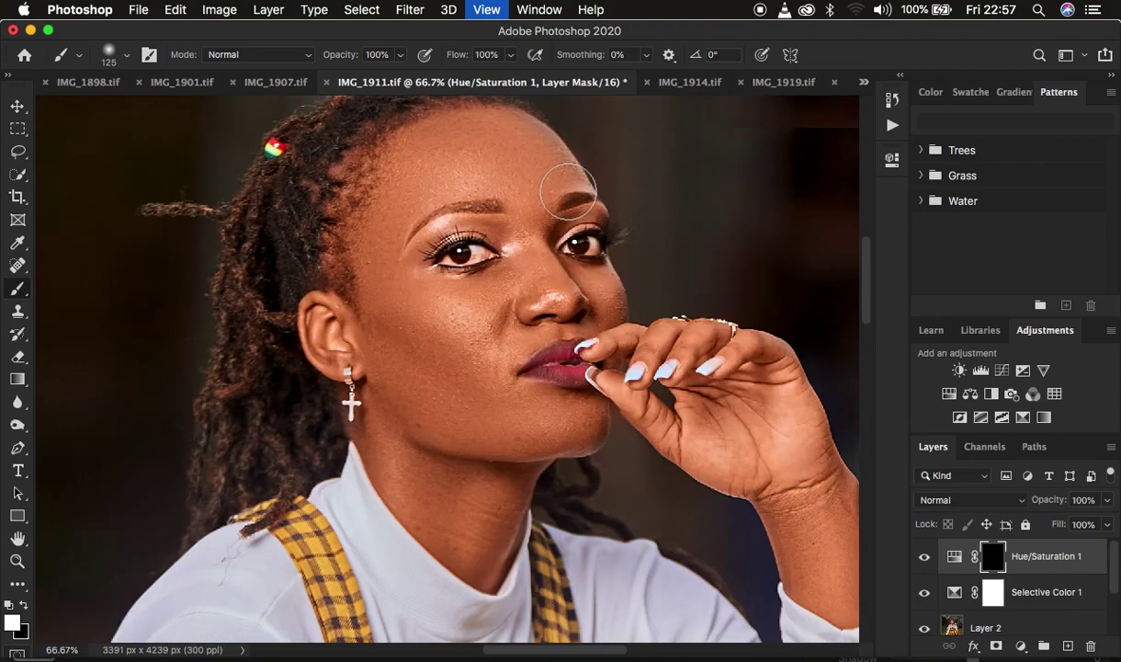
pyautogui.press('[')
pyautogui.press('[')
pyautogui.press('[')
pyautogui.press('[')
pyautogui.press('[')
pyautogui.press('[')
pyautogui.press('[')
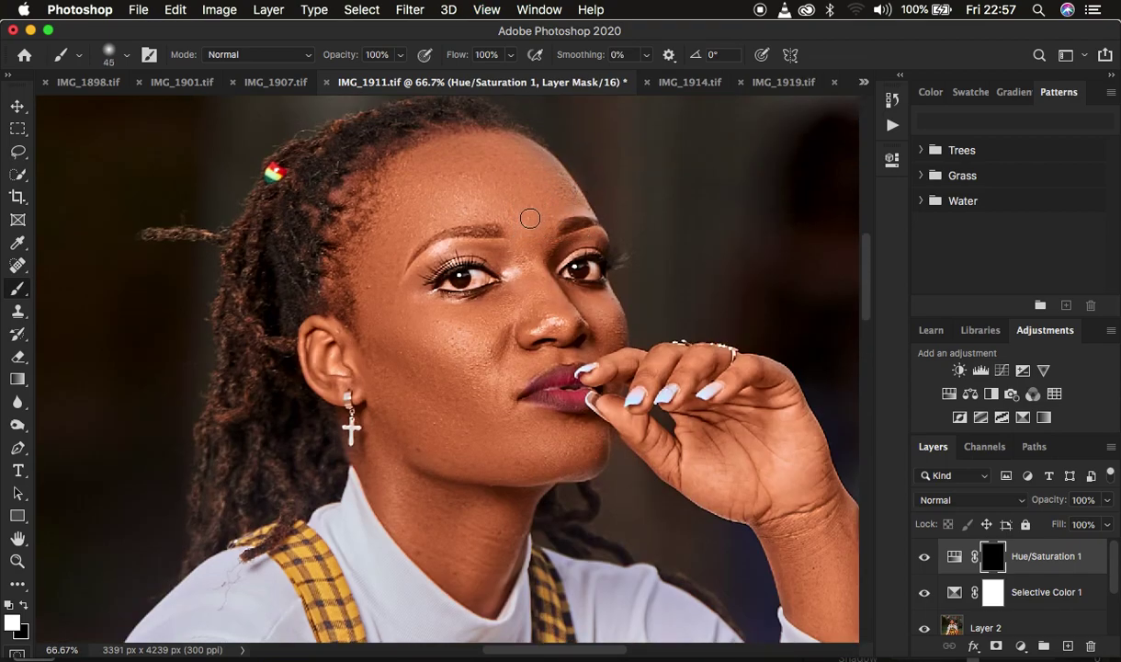
pyautogui.press('[')
pyautogui.press('[')
pyautogui.press('[')
pyautogui.press(']')
pyautogui.press(']')
pyautogui.press(']')
# Paint white on the Hue/Saturation layer mask over the whites of both eyes to desaturate them.
pyautogui.moveTo(424, 269)
pyautogui.mouseDown()
pyautogui.moveTo(447, 265)
pyautogui.moveTo(466, 278)
pyautogui.mouseUp()
pyautogui.hotkey('ctrl', 'z')
pyautogui.moveTo(592, 266)
pyautogui.mouseDown()
pyautogui.moveTo(578, 266)
pyautogui.moveTo(587, 266)
pyautogui.mouseUp()
pyautogui.press('super+minus')
pyautogui.press('super+minus')
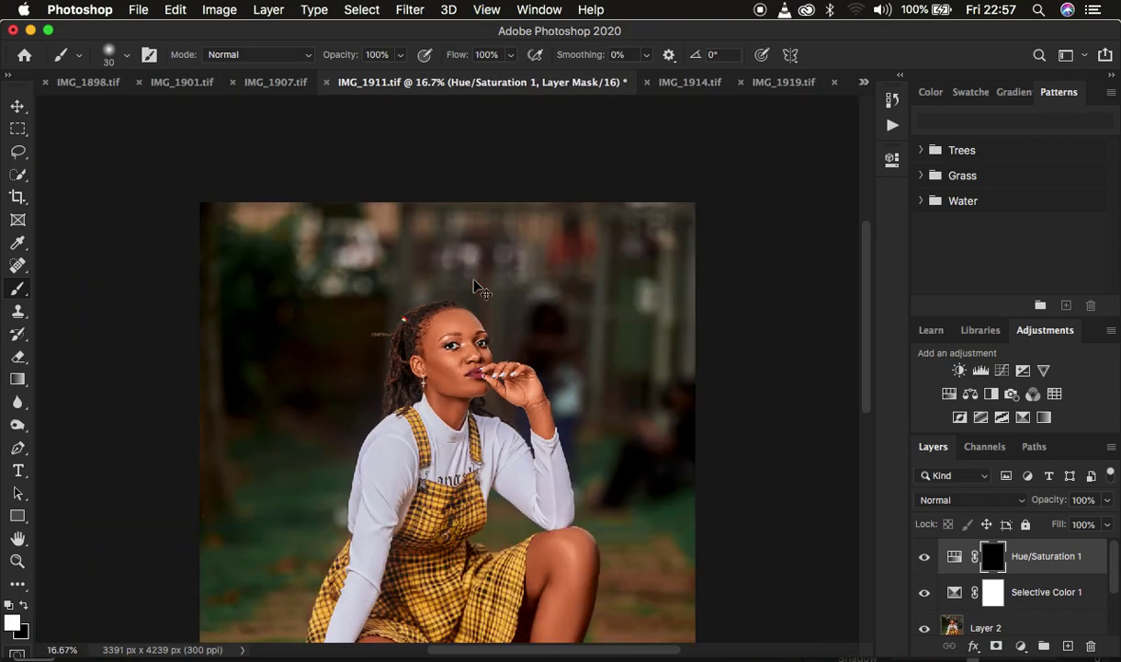
pyautogui.press('super+minus')
pyautogui.press('super+minus')
pyautogui.press('super+minus')
pyautogui.press('super+plus')
pyautogui.press('super+plus')
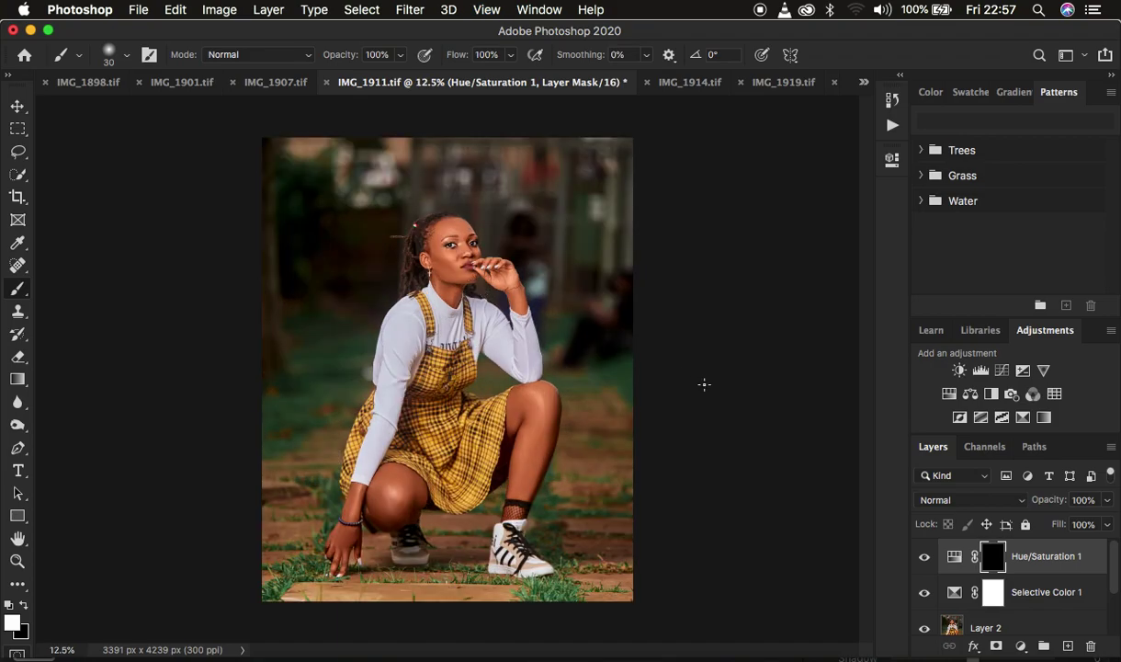
# Compare the retouched portrait with the original by toggling layer visibility from the Background layer.
pyautogui.scroll(-2, 1056, 588)
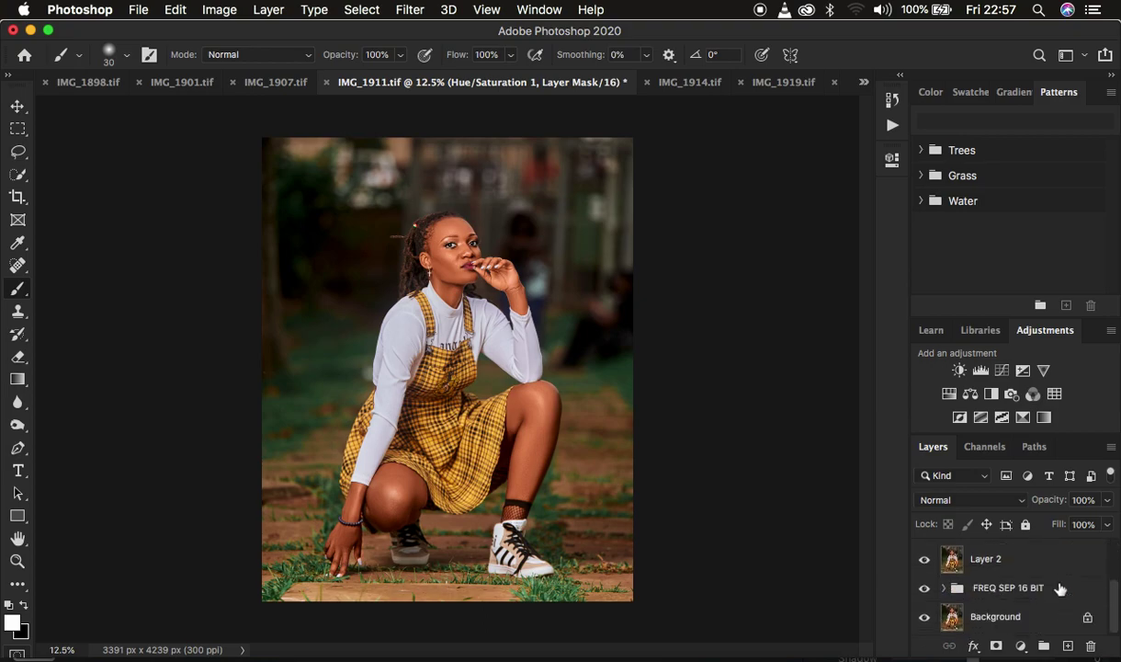
pyautogui.click(923, 617)
pyautogui.click(923, 617)
pyautogui.click(924, 616)
pyautogui.click(924, 616)
pyautogui.click(924, 617)
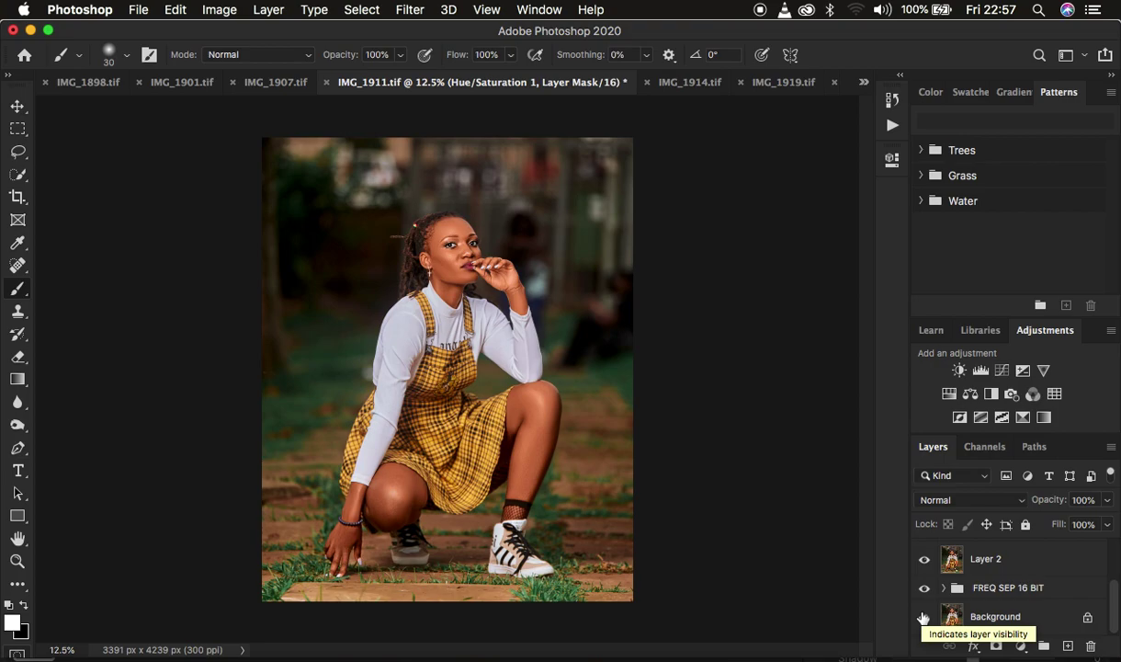
# Review the format, resampling and color space options for a JPG export in Export As, and close it without exporting.
pyautogui.click(138, 9)
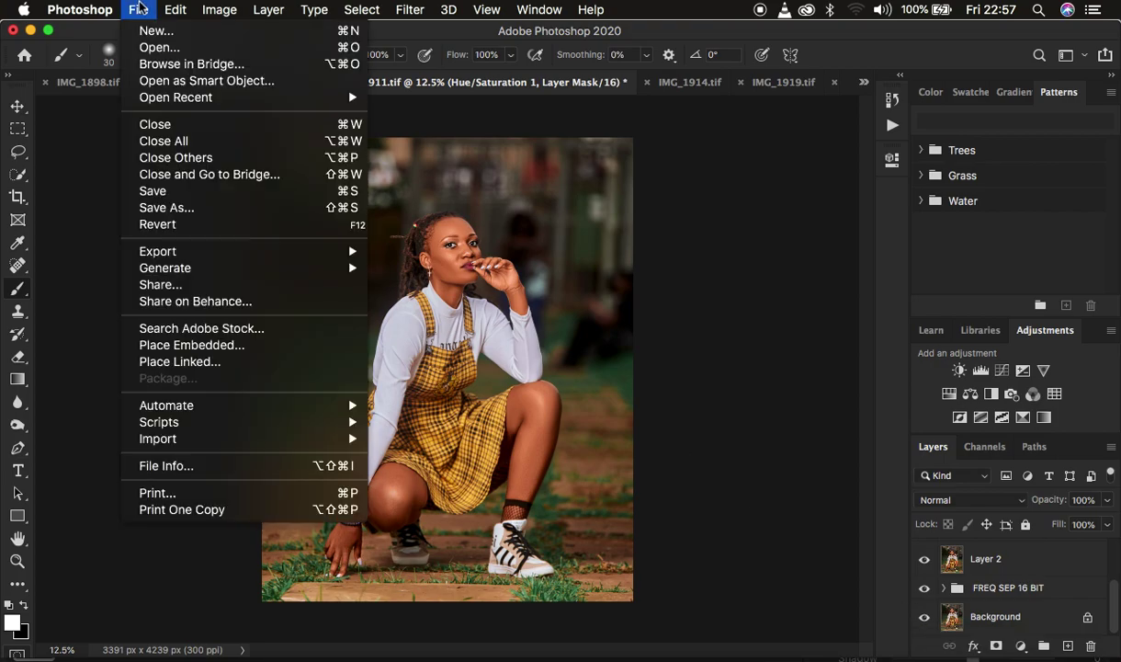
pyautogui.moveTo(235, 253)
pyautogui.click(469, 273)
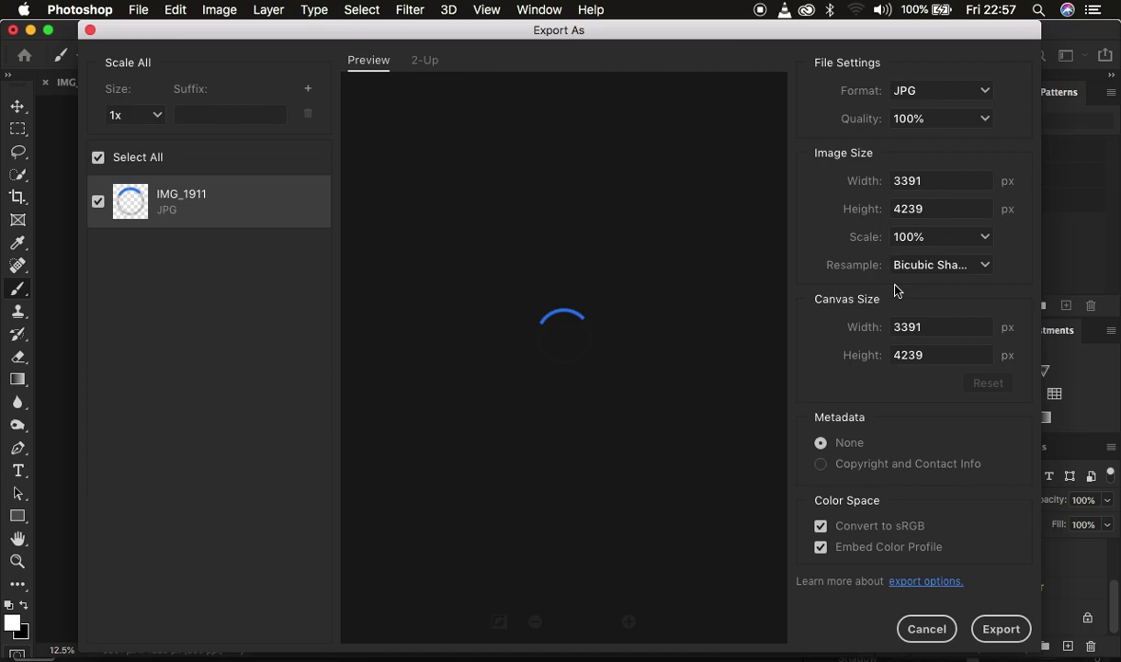
pyautogui.click(930, 93)
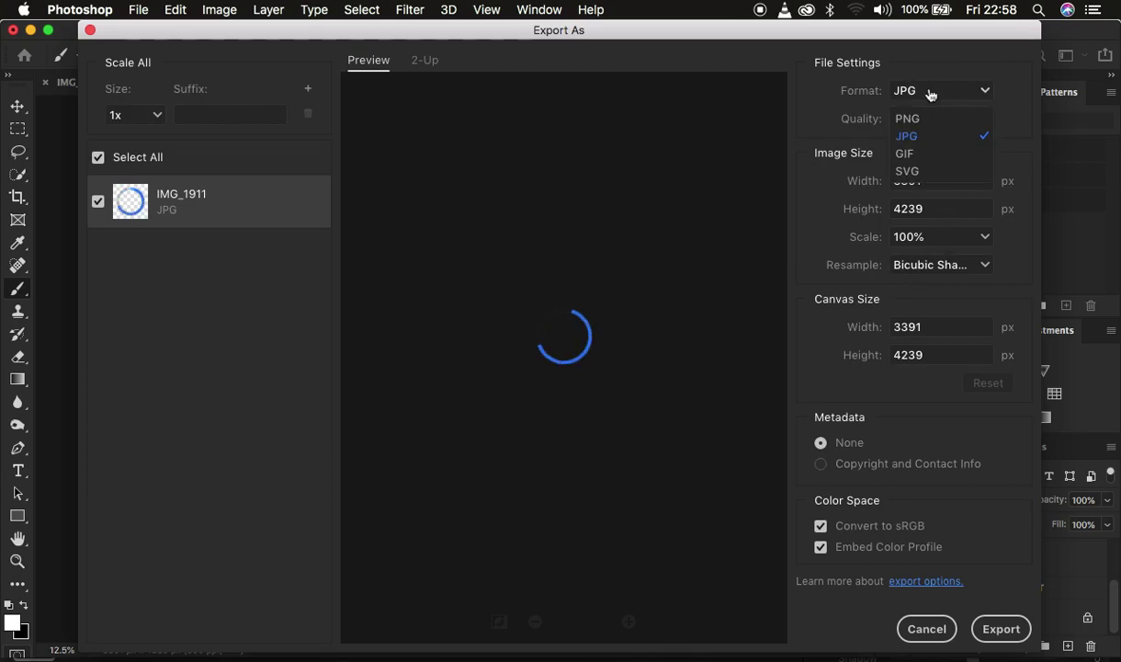
pyautogui.click(926, 93)
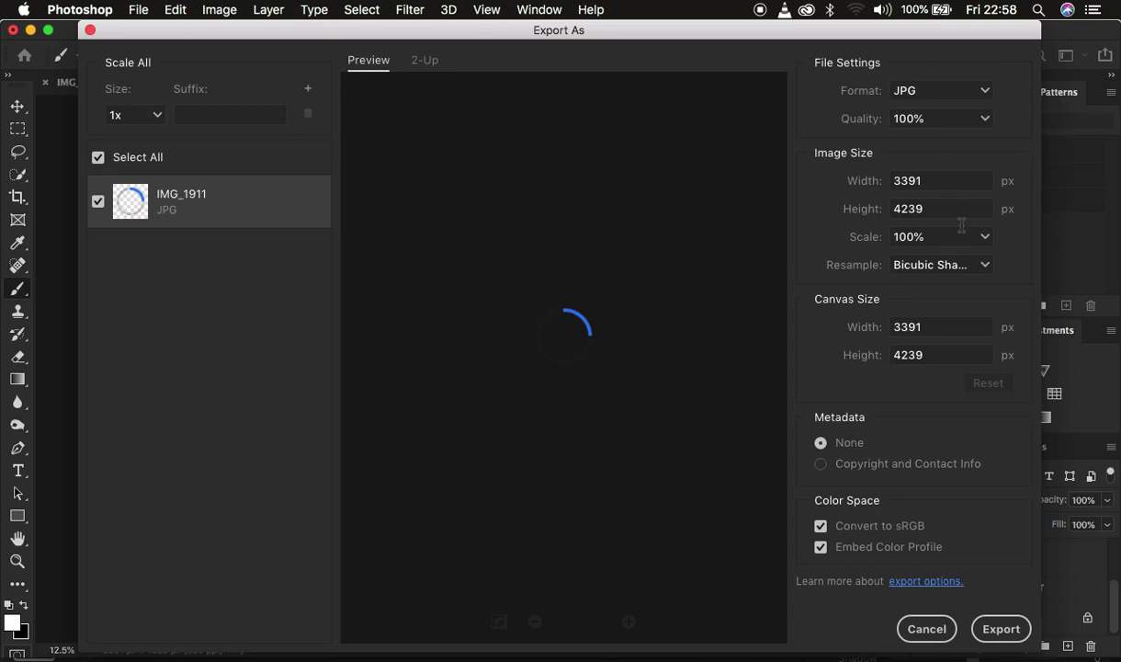
pyautogui.click(930, 267)
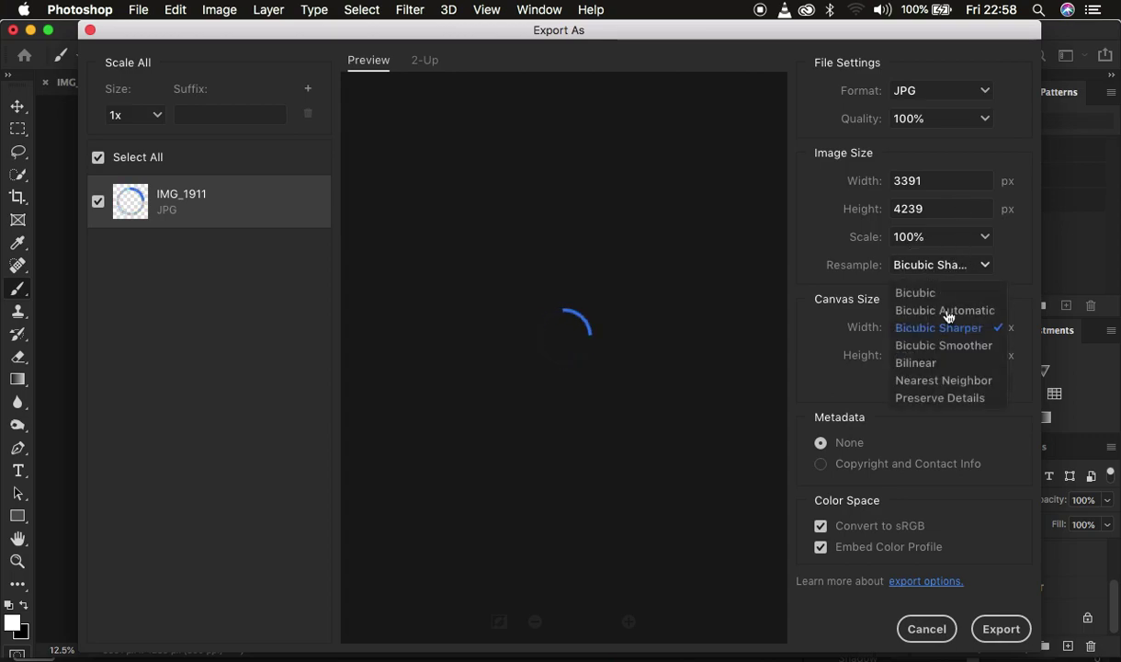
pyautogui.click(946, 266)
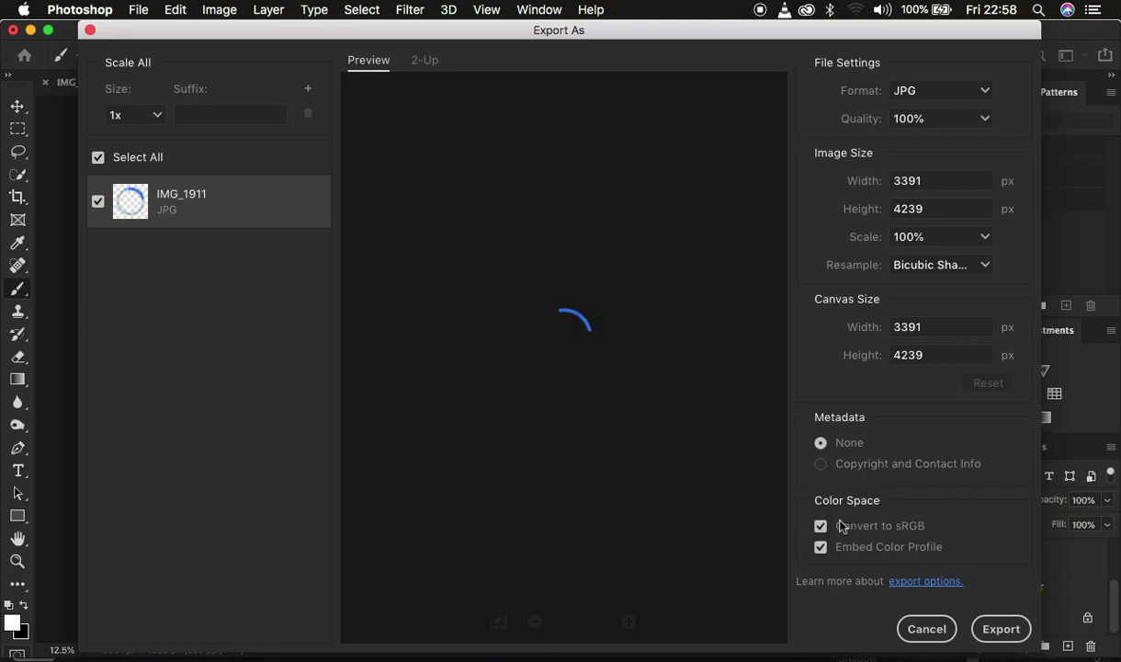
pyautogui.click(1008, 615)
pyautogui.click(927, 628)
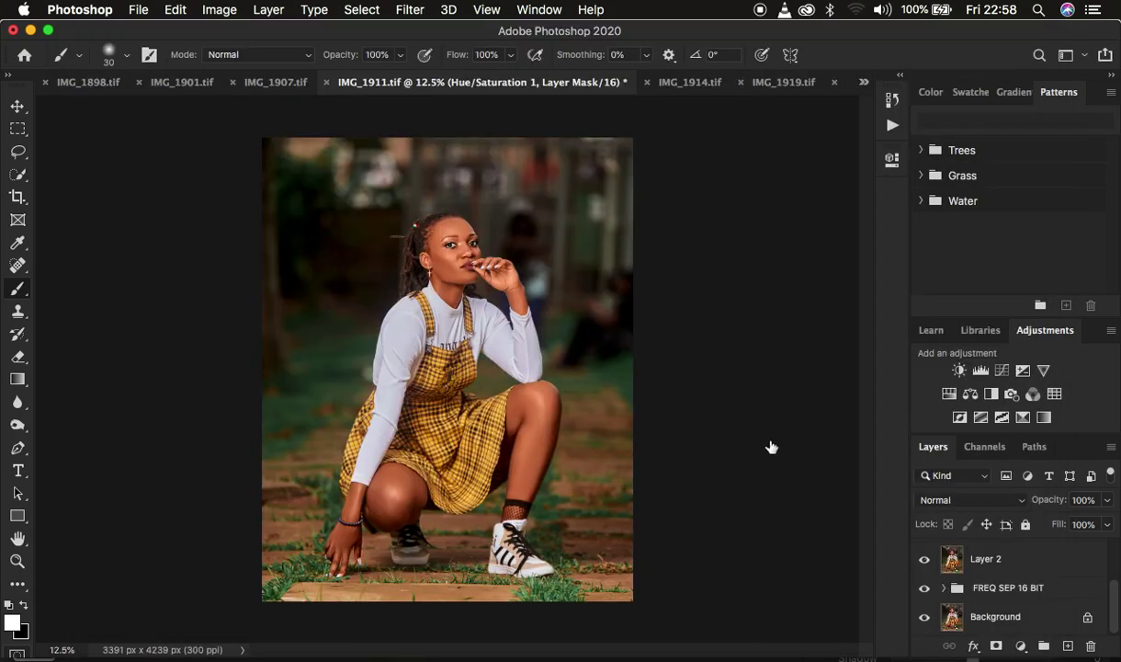